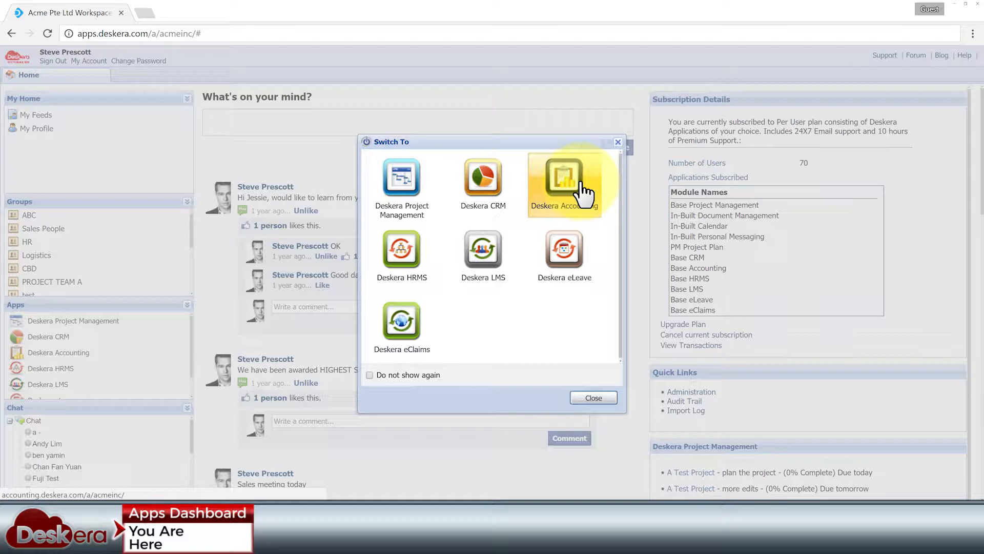
# Dismiss the Switch To app window to reveal the workspace home dashboard
pyautogui.click(608, 395)
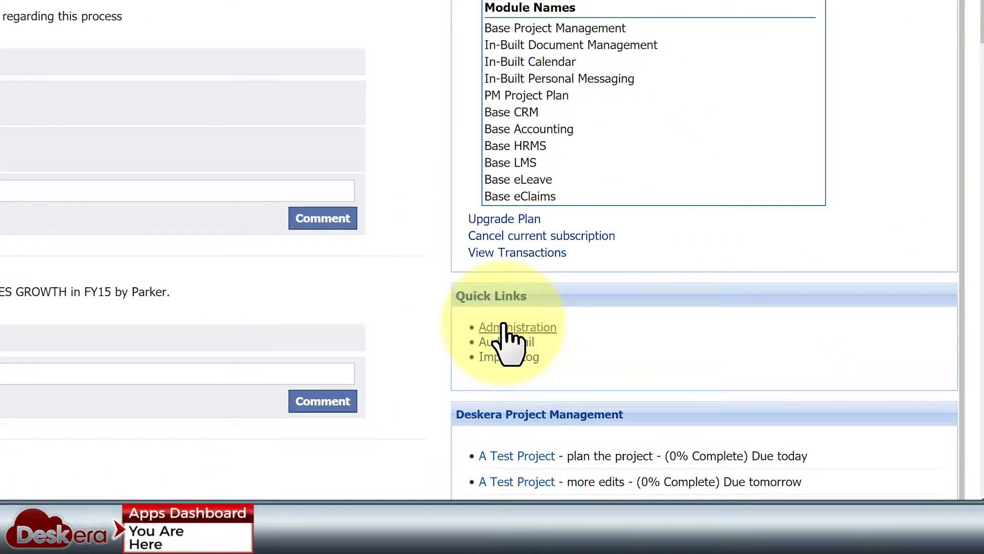
# Open Manage Application Access for Deskera Accounting in Administration
pyautogui.click(503, 328)
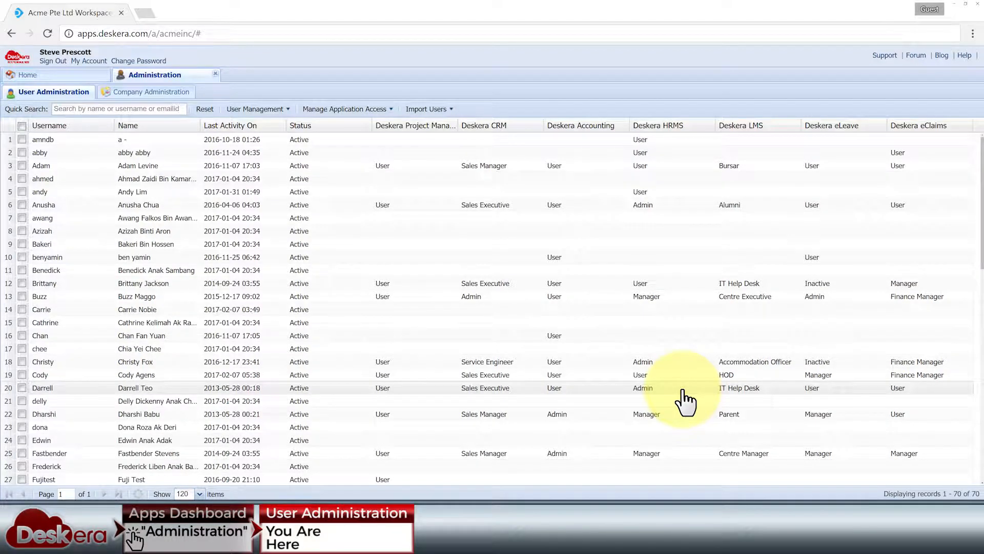
pyautogui.click(387, 109)
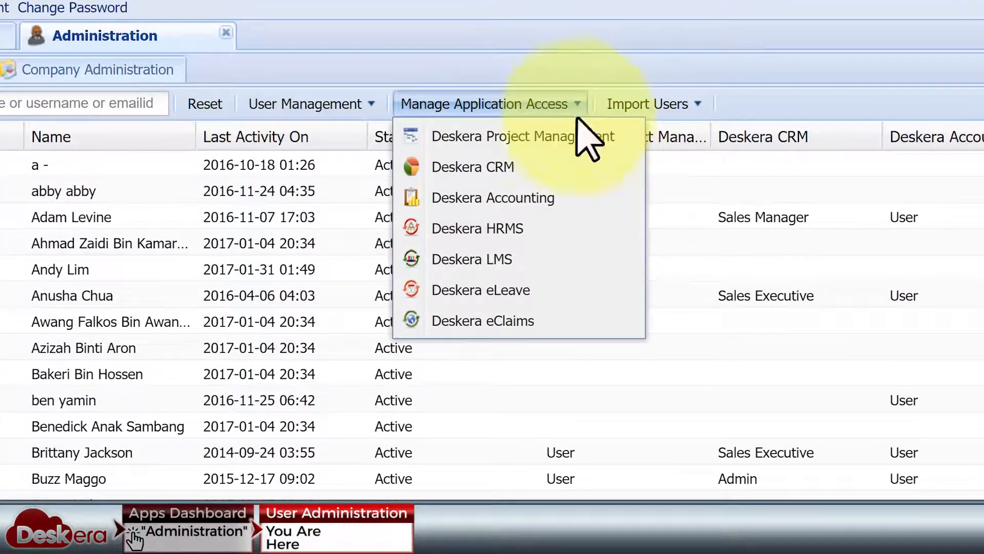
pyautogui.click(578, 199)
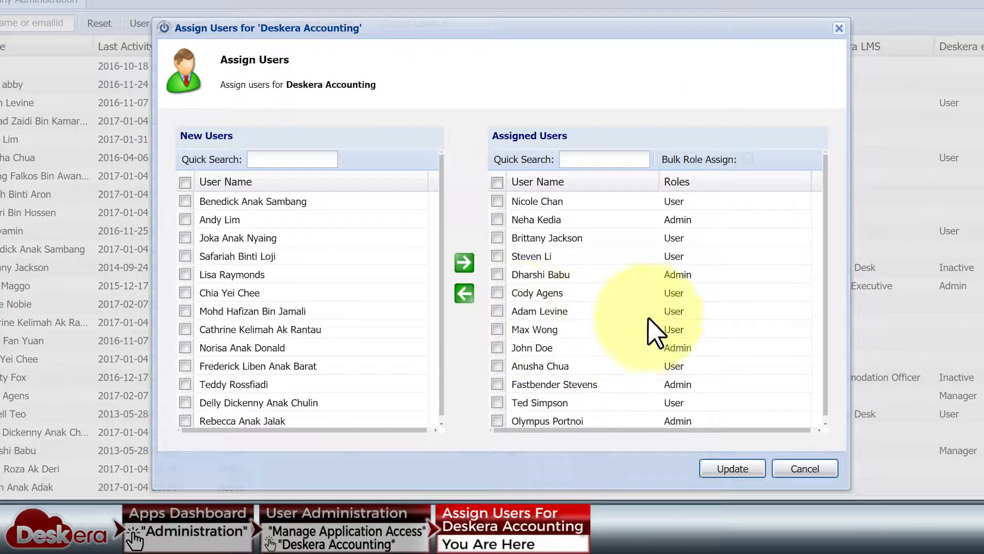
pyautogui.scroll(-1, 636, 271)
pyautogui.scroll(-5, 631, 262)
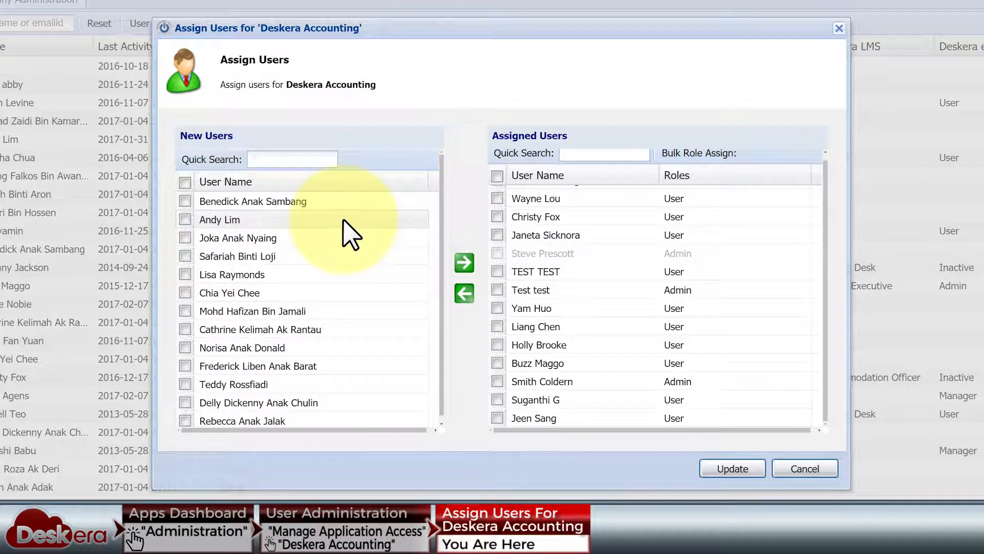
# Mark the new users and move them into Assigned Users
pyautogui.click(185, 219)
pyautogui.scroll(-3, 187, 292)
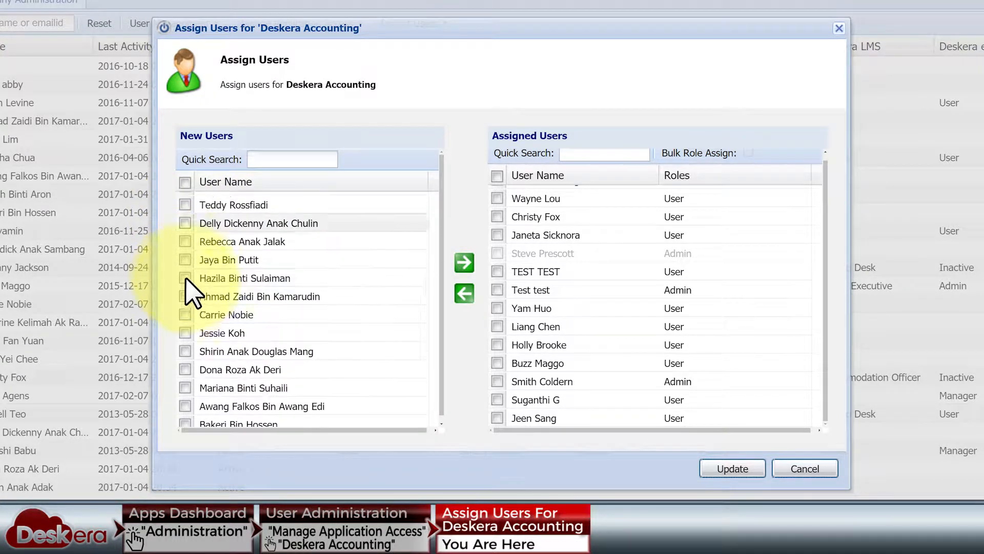
pyautogui.click(185, 314)
pyautogui.click(185, 333)
pyautogui.click(464, 262)
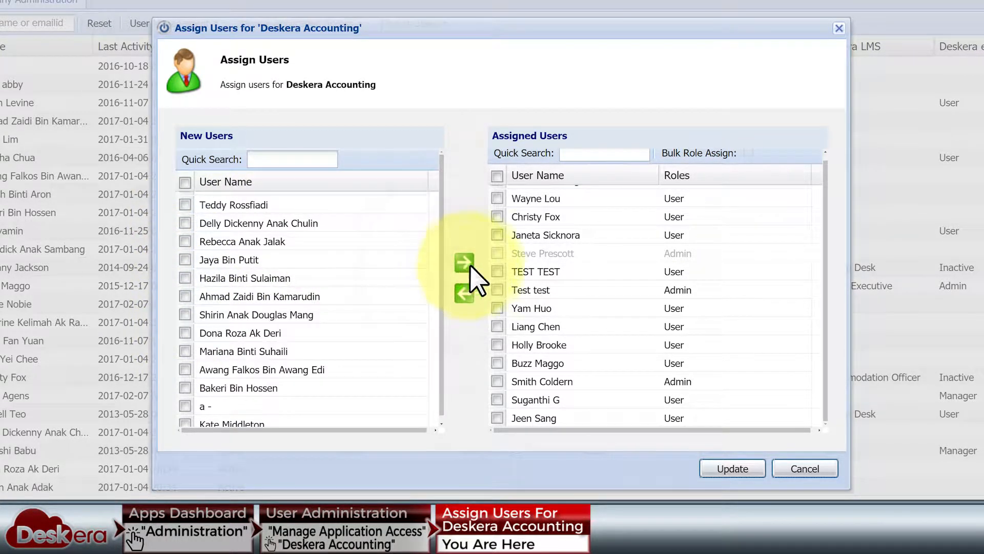
# Save the Deskera Accounting access assignments and acknowledge the success message
pyautogui.scroll(-2, 670, 314)
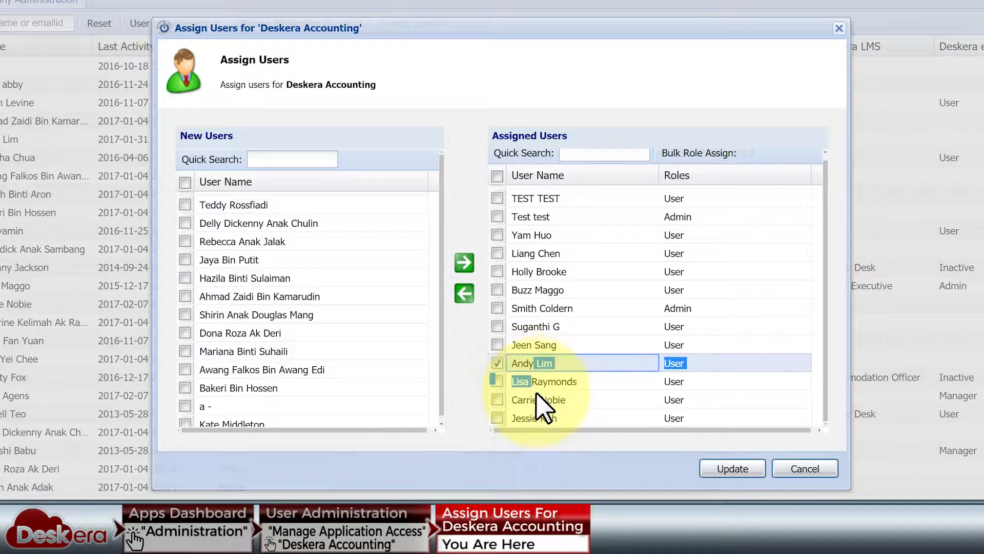
pyautogui.click(552, 422)
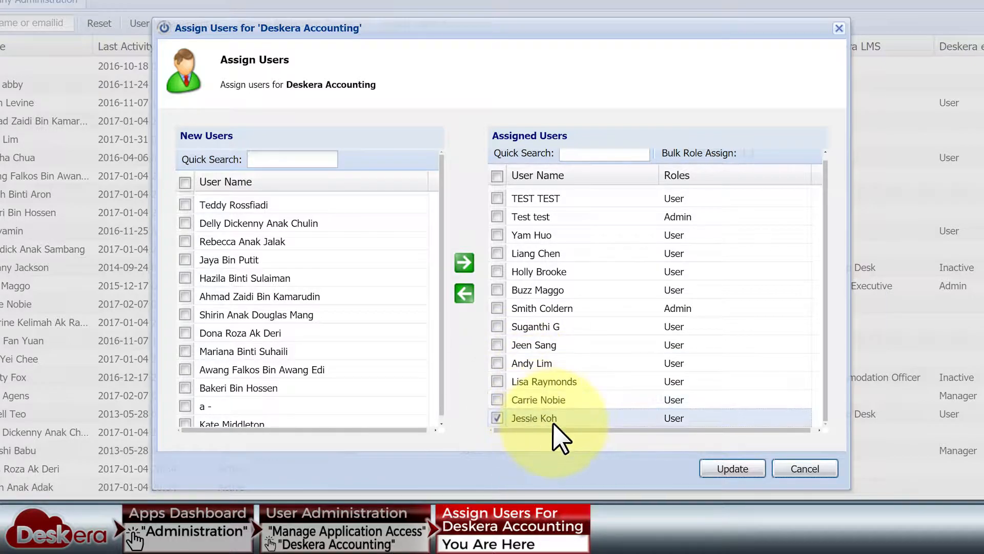
pyautogui.click(723, 468)
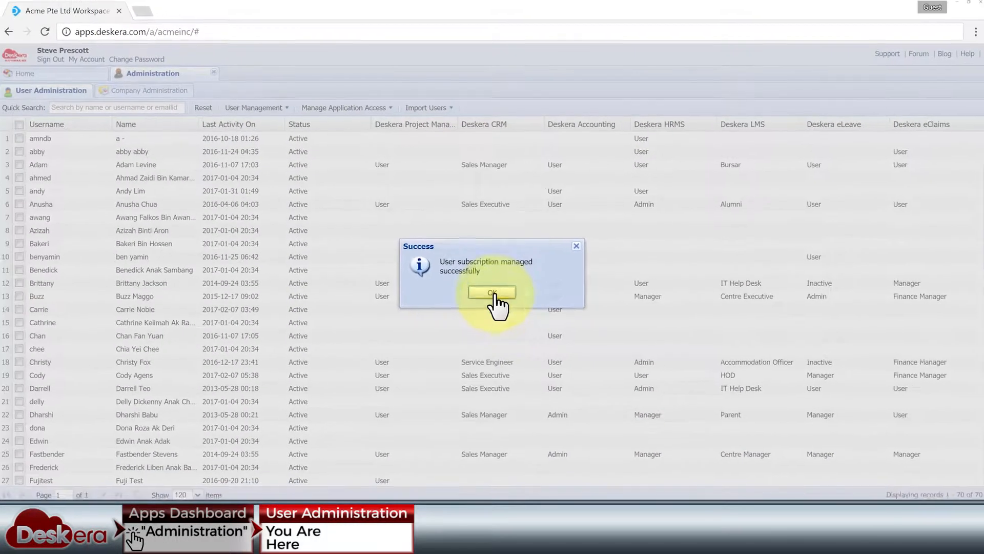
pyautogui.click(497, 284)
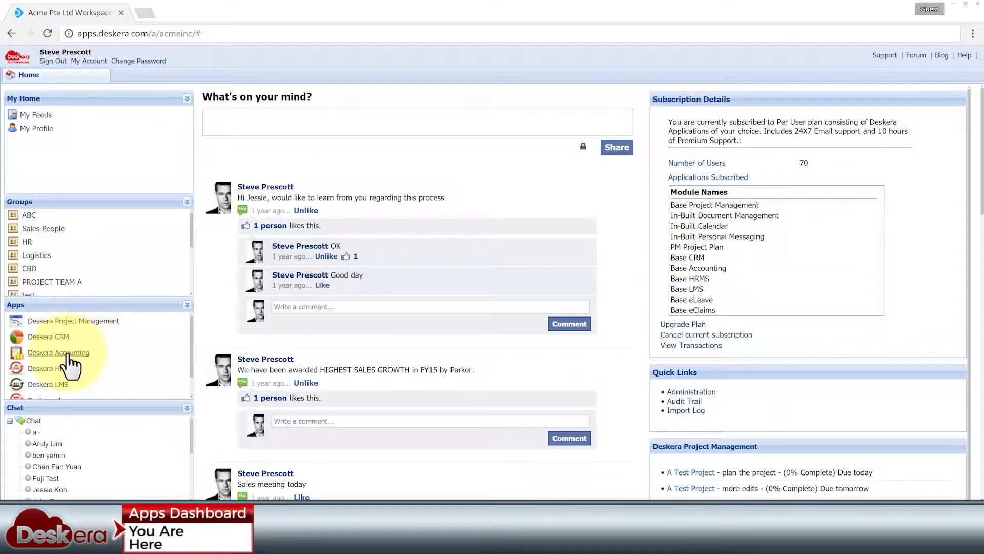
# Launch Deskera Accounting and open Preferences > User Maintenance
pyautogui.click(70, 355)
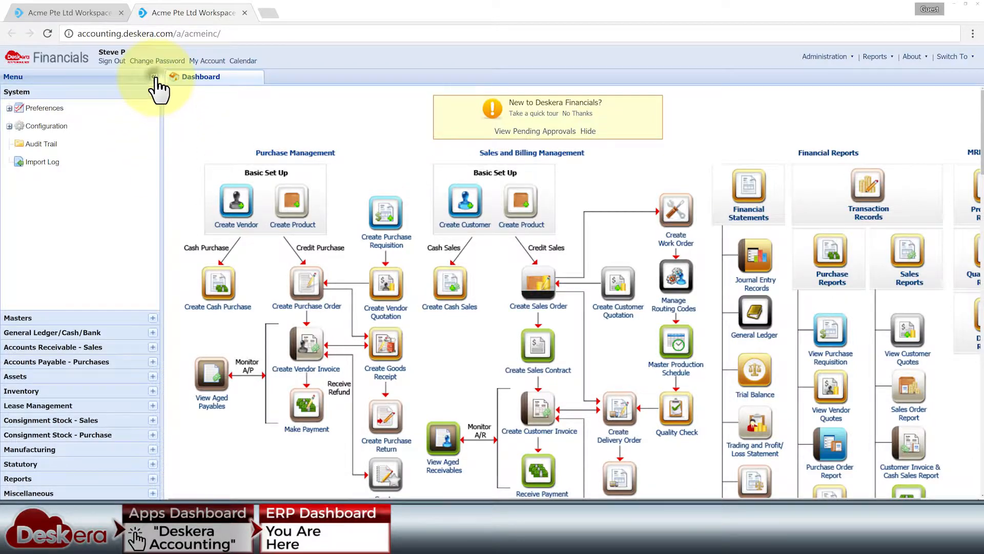
pyautogui.click(154, 76)
pyautogui.click(11, 77)
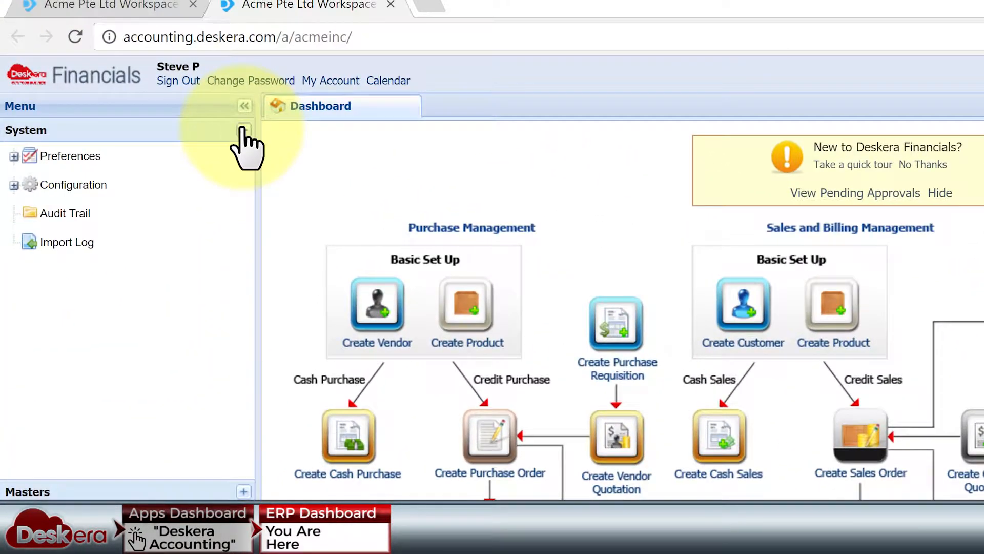
pyautogui.click(14, 156)
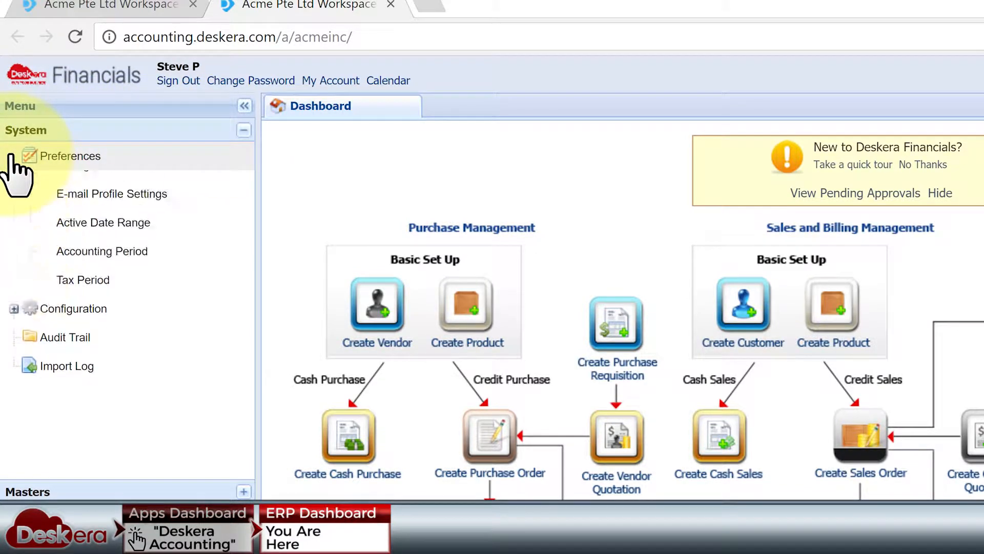
pyautogui.click(145, 220)
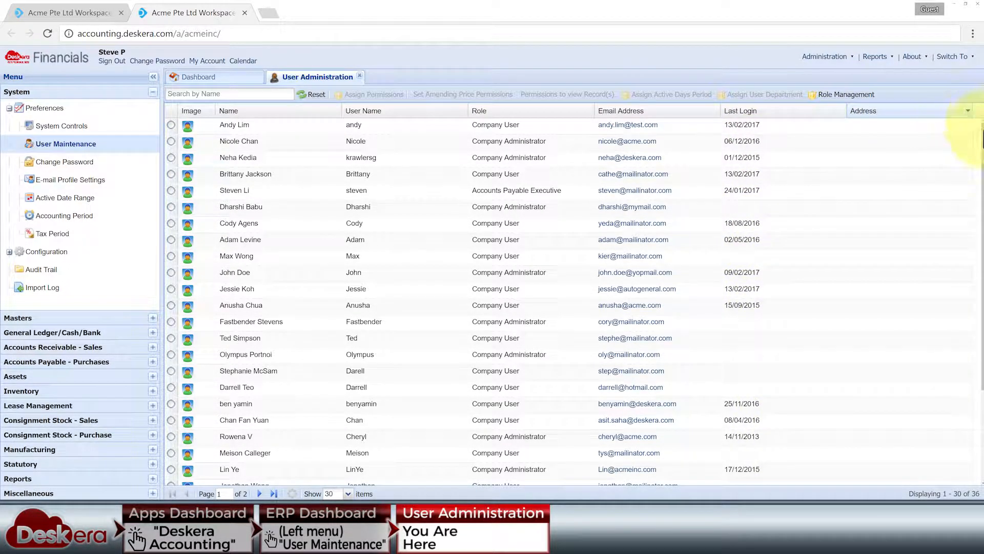
# Scroll through the user list, moving to page two and back to page one
pyautogui.scroll(-1, 976, 159)
pyautogui.moveTo(980, 170); pyautogui.dragTo(980, 300)
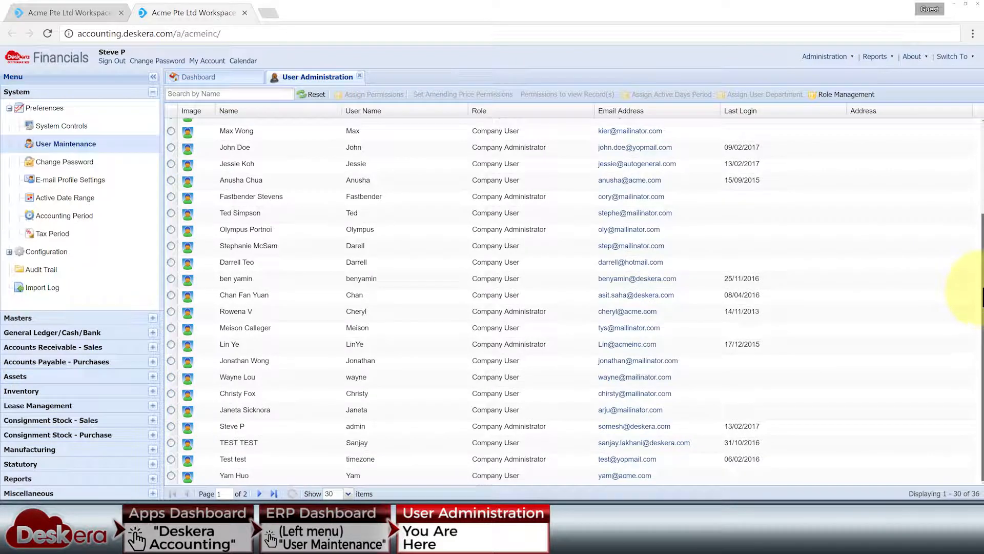
pyautogui.moveTo(980, 230); pyautogui.dragTo(980, 128)
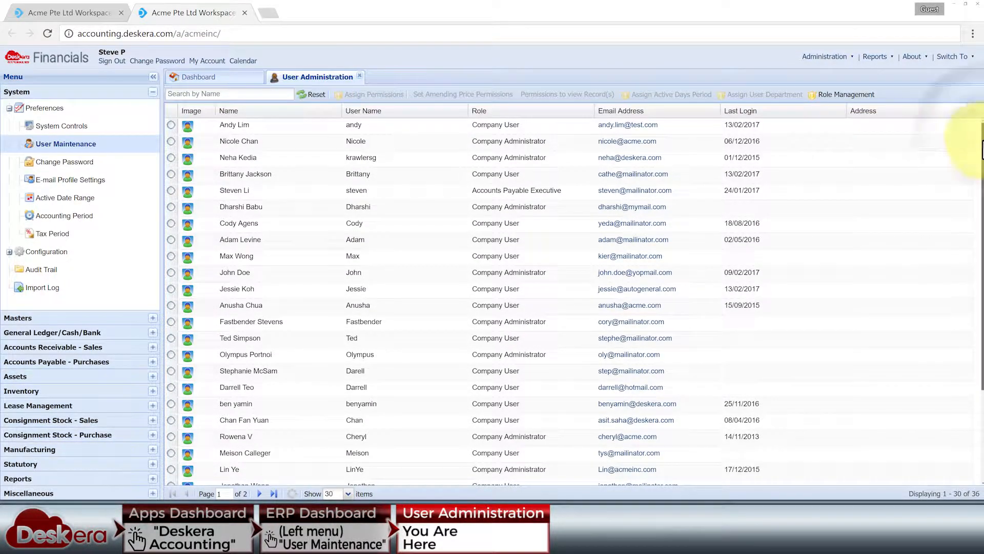
pyautogui.moveTo(980, 148); pyautogui.dragTo(980, 287)
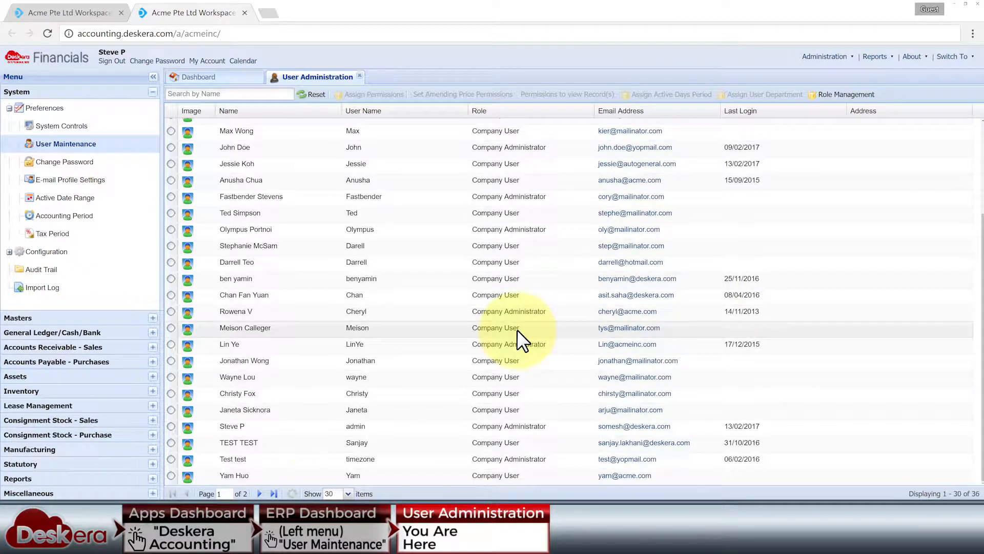
pyautogui.click(259, 493)
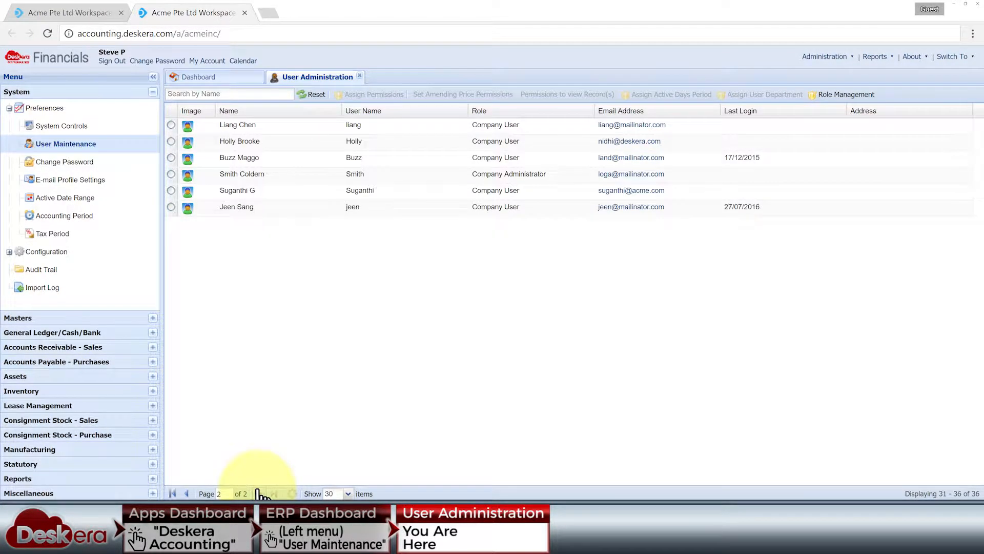
pyautogui.click(189, 493)
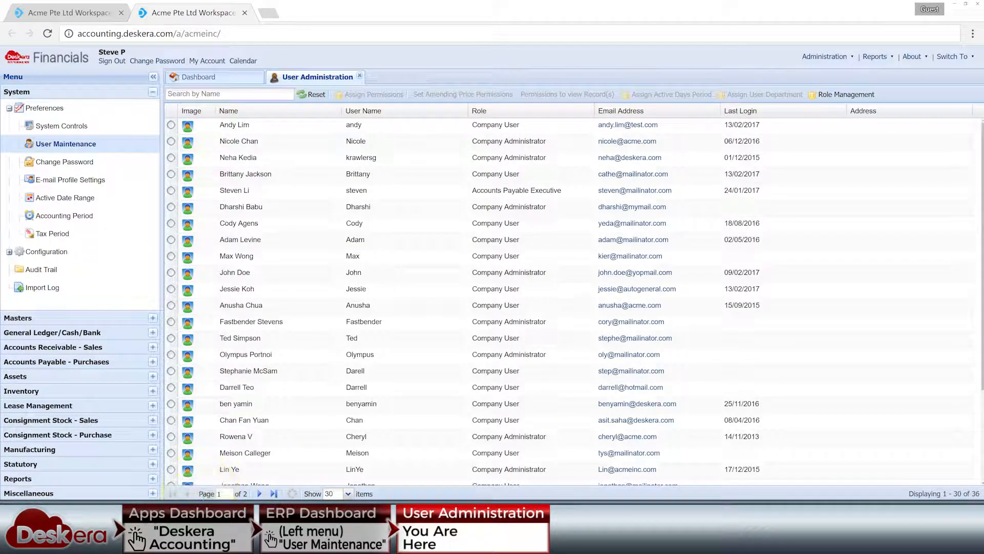
# Sort the user list by User Name in ascending order
pyautogui.click(715, 111)
pyautogui.click(615, 125)
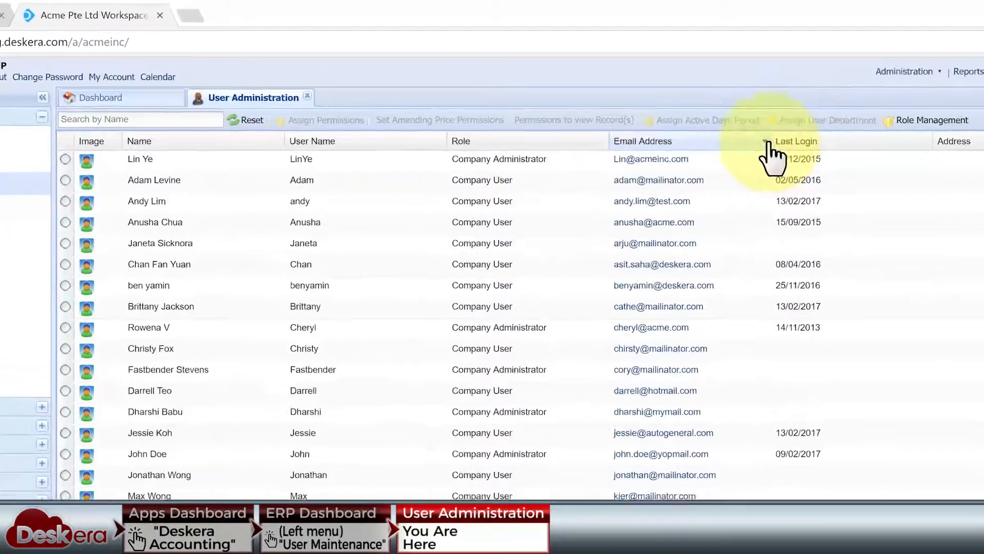
pyautogui.click(353, 111)
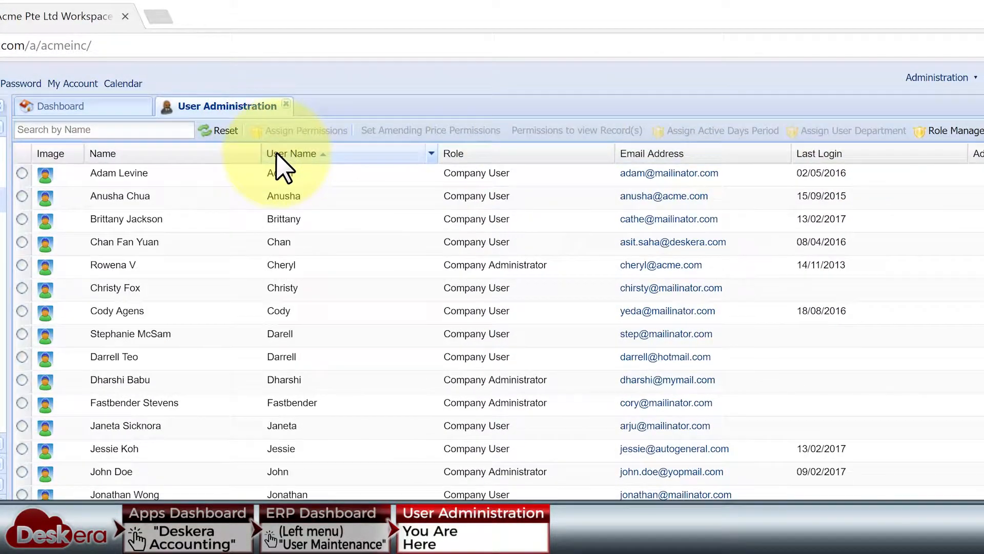
pyautogui.click(431, 153)
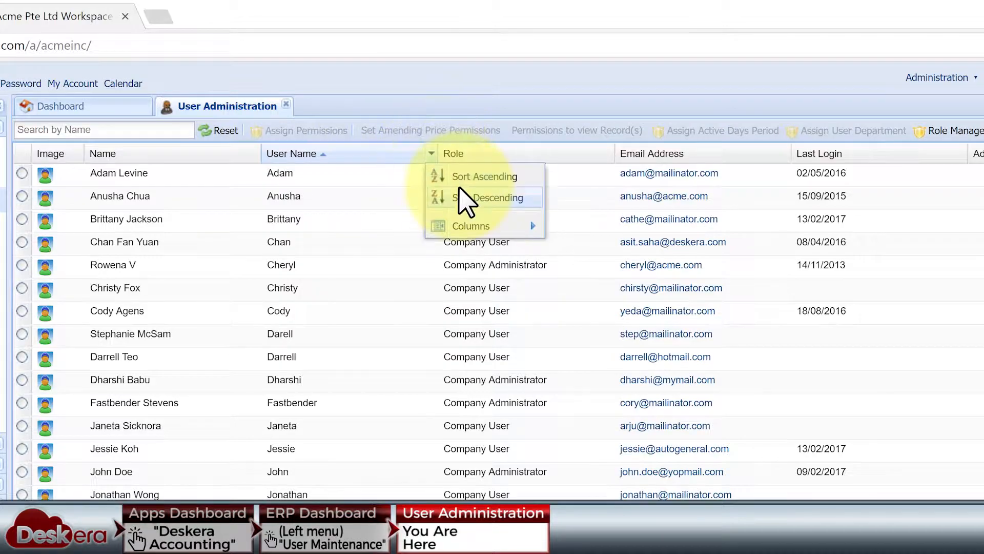
pyautogui.click(464, 195)
pyautogui.click(431, 153)
pyautogui.click(457, 177)
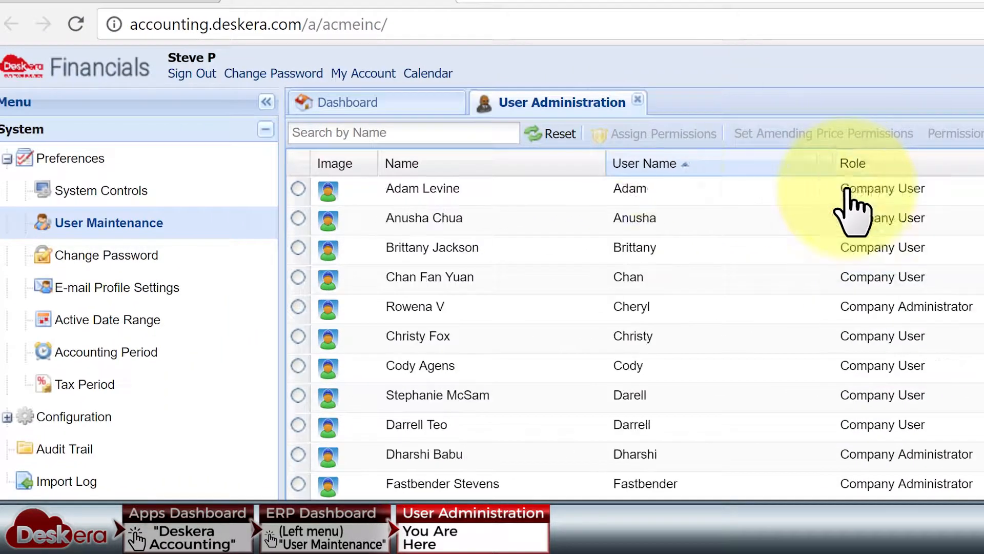
# Search for a user by name, reset the filter, and show all 36 users
pyautogui.click(172, 130)
pyautogui.write('Nicole')
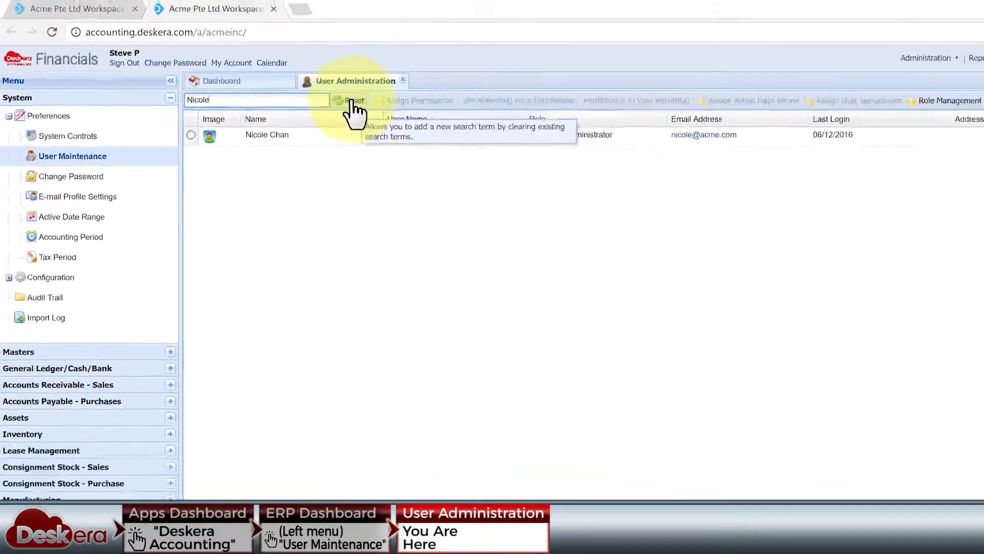
pyautogui.click(559, 134)
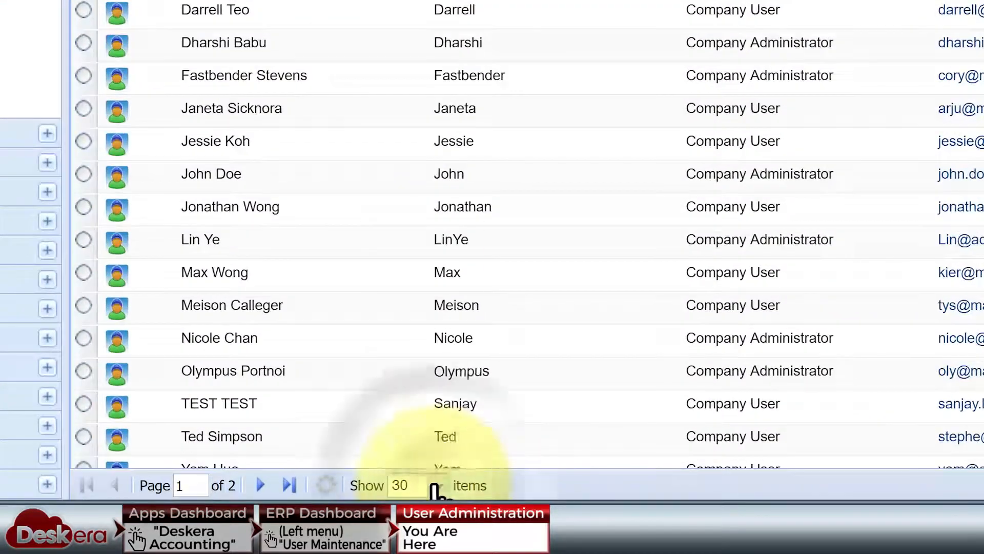
pyautogui.click(382, 490)
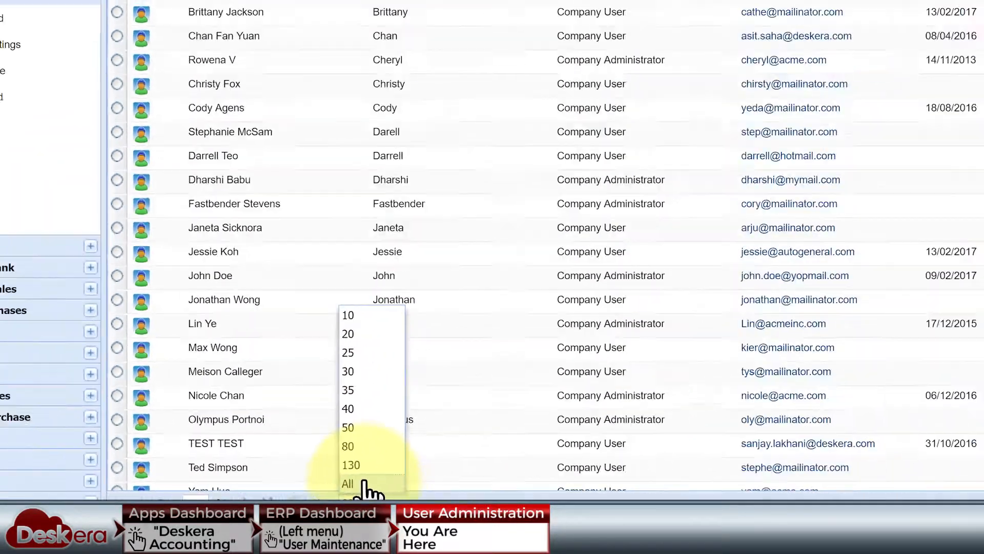
pyautogui.click(363, 483)
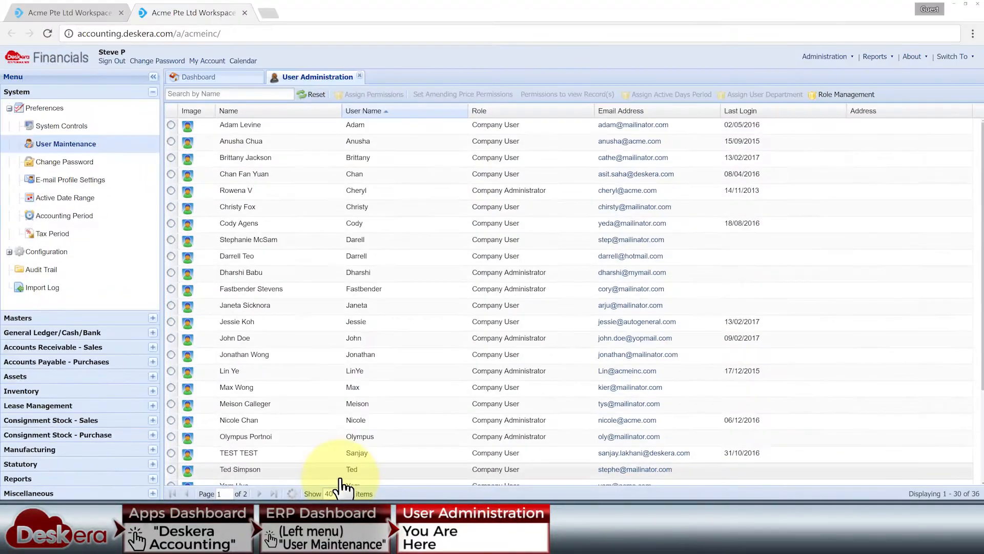
# Select the top user and open their Roles and Permissions dialog
pyautogui.scroll(-5, 377, 333)
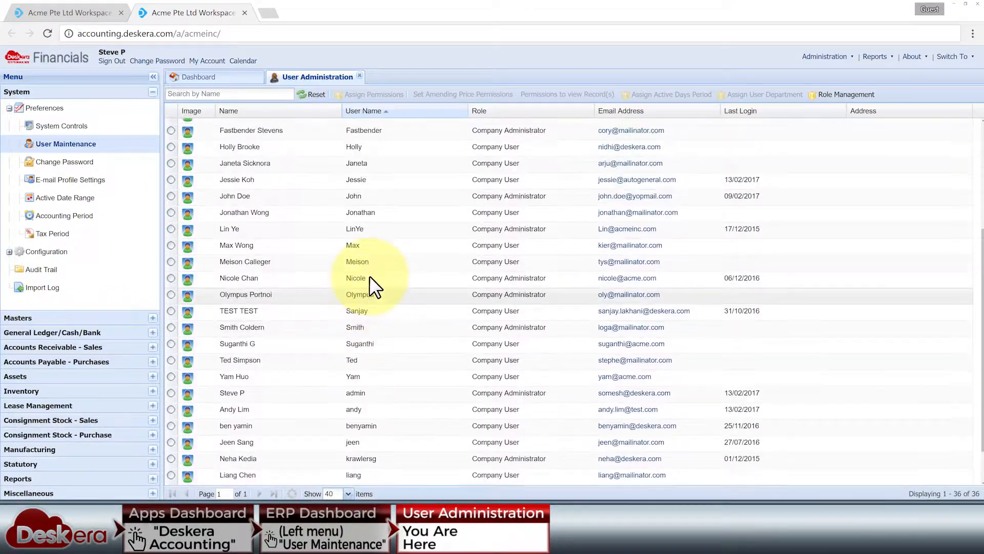
pyautogui.scroll(5, 369, 275)
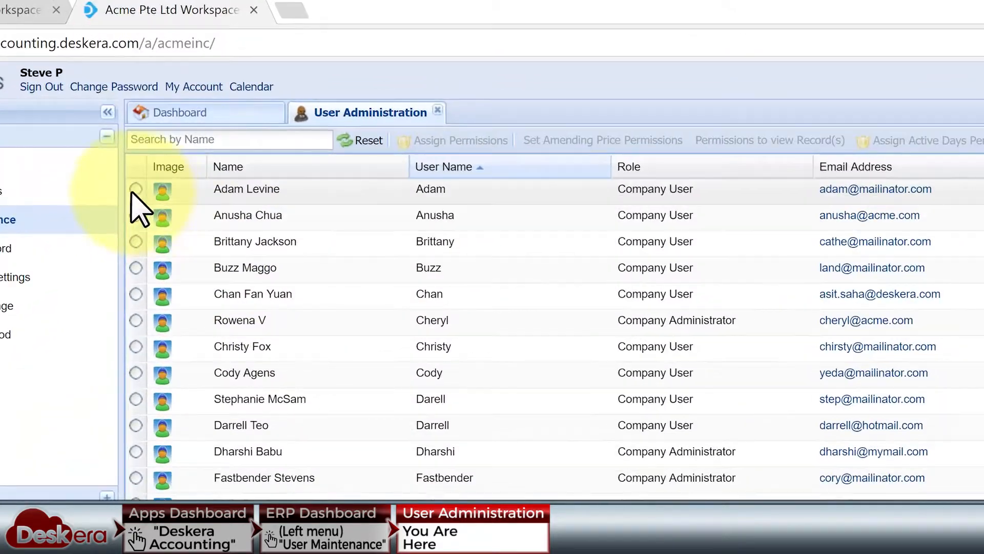
pyautogui.click(171, 125)
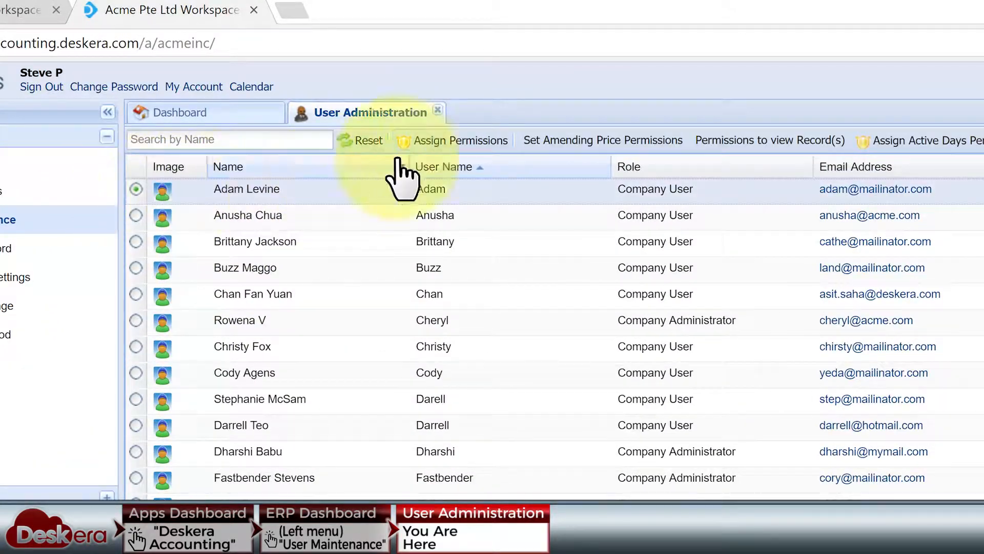
pyautogui.click(442, 140)
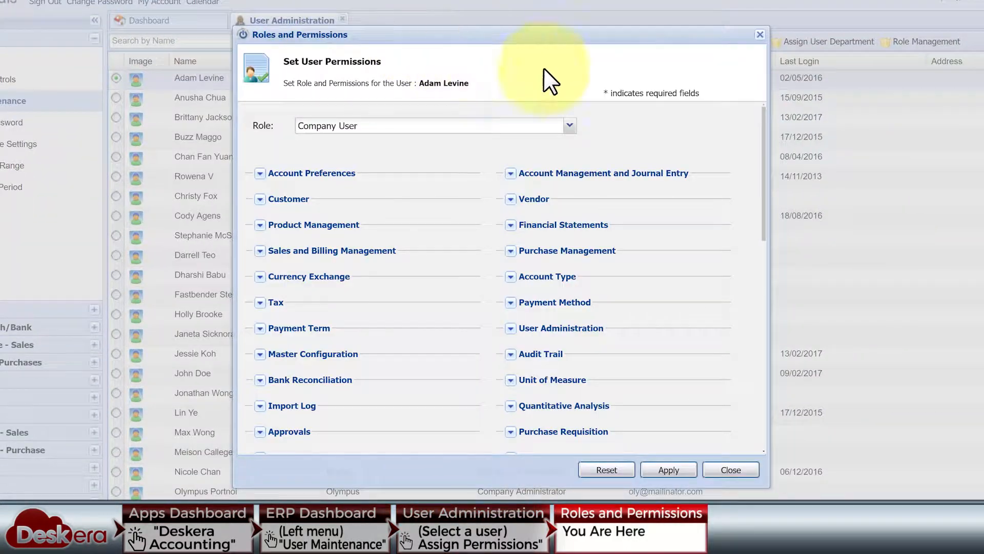
# Expand all the user's permission groups to review the current permissions
pyautogui.click(569, 125)
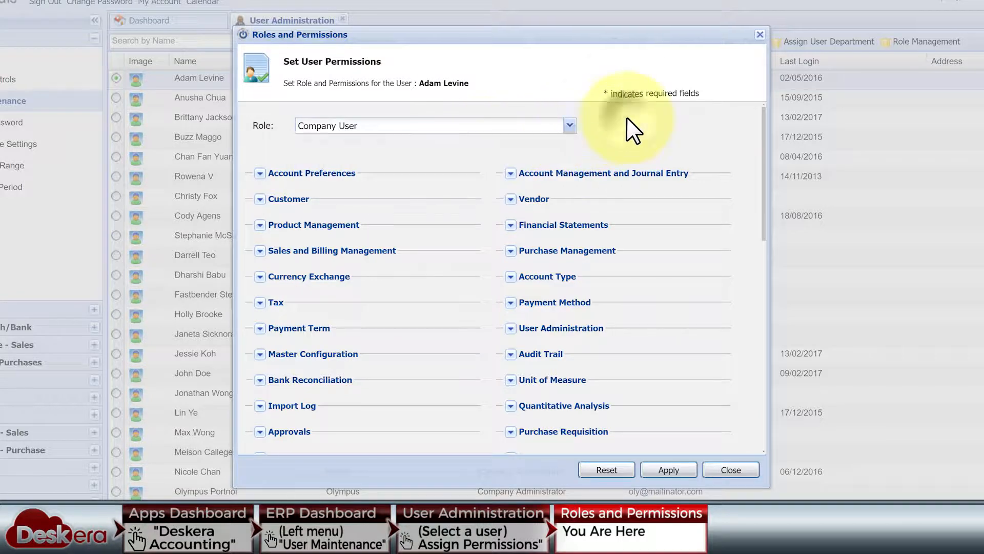
pyautogui.click(260, 173)
pyautogui.click(510, 173)
pyautogui.click(259, 281)
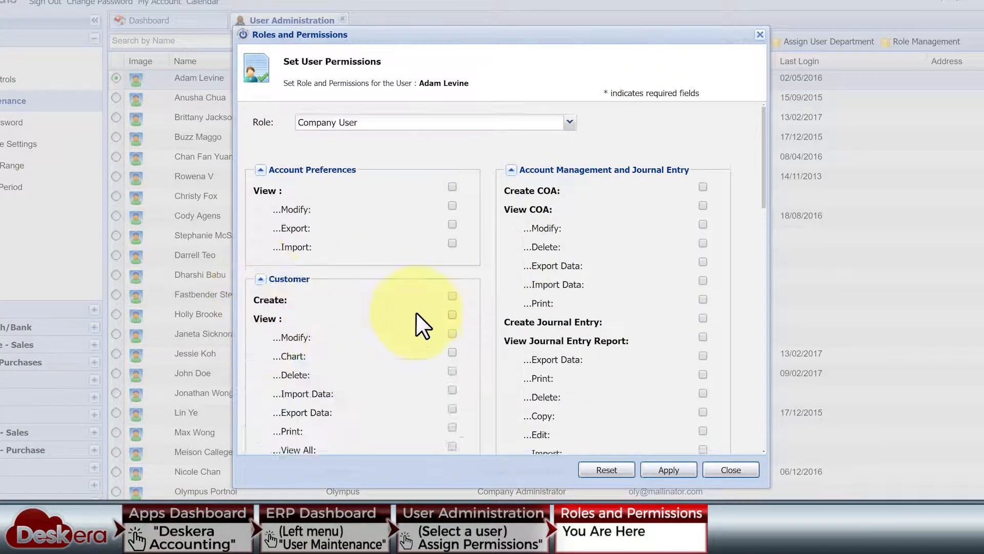
pyautogui.scroll(-5, 417, 323)
pyautogui.click(510, 182)
pyautogui.click(260, 178)
pyautogui.scroll(-12, 268, 255)
pyautogui.click(510, 338)
pyautogui.scroll(-20, 507, 340)
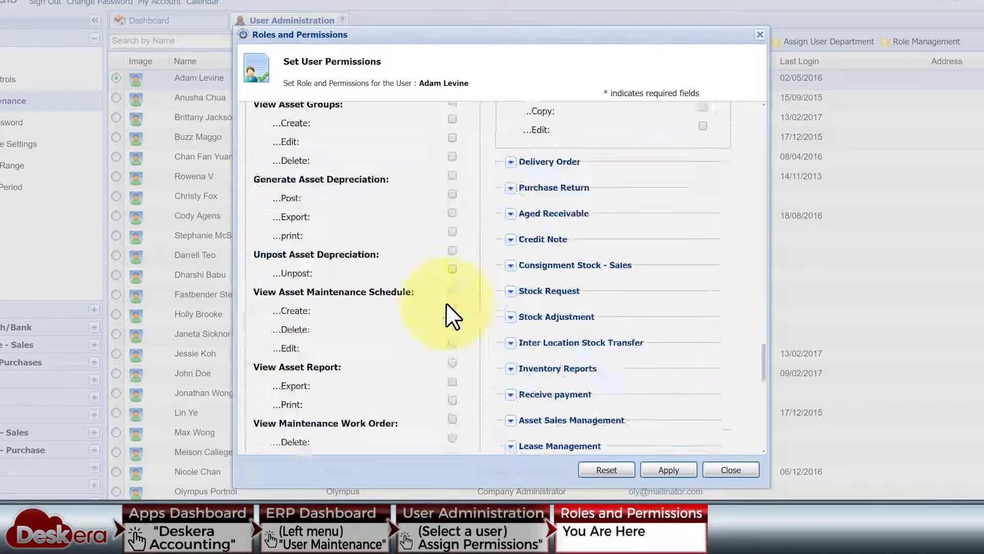
pyautogui.click(511, 167)
pyautogui.scroll(-10, 510, 226)
pyautogui.click(511, 215)
pyautogui.click(260, 297)
pyautogui.scroll(-8, 336, 409)
pyautogui.click(259, 424)
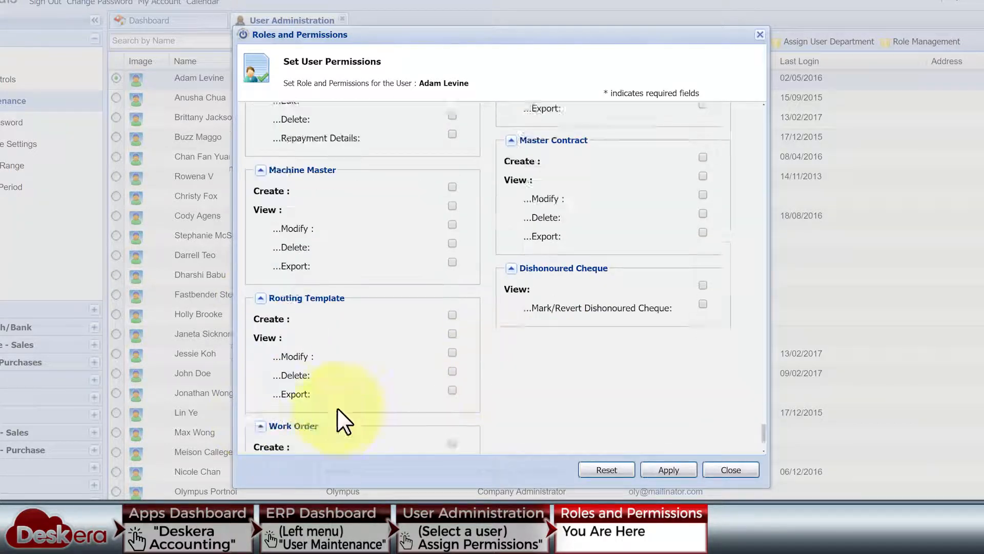
pyautogui.scroll(-3, 336, 409)
pyautogui.scroll(1, 502, 277)
pyautogui.scroll(10, 502, 277)
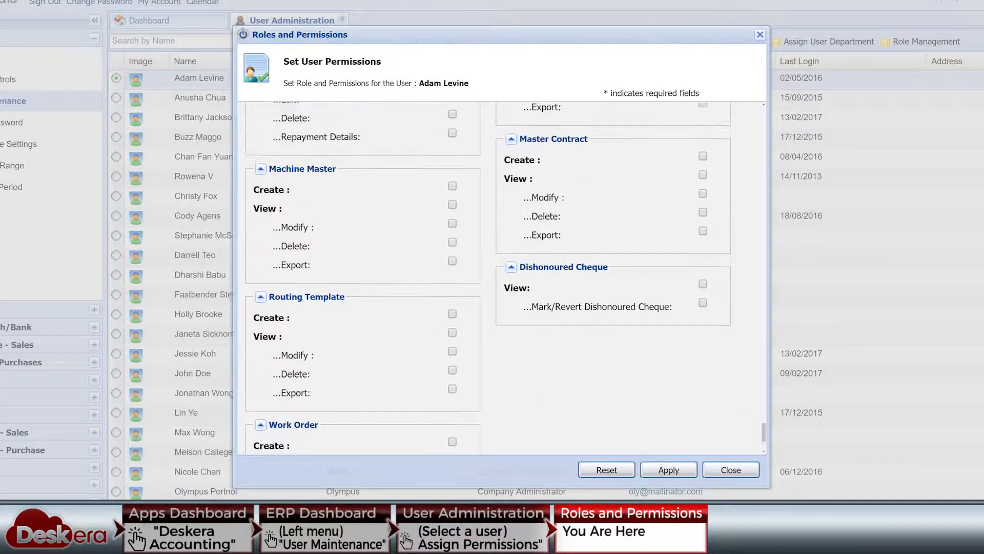
pyautogui.scroll(10, 503, 277)
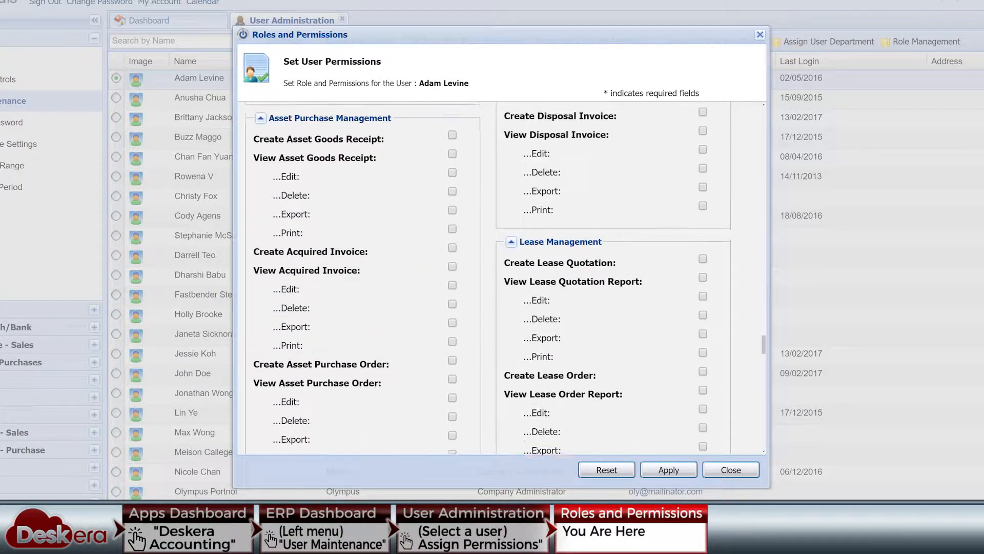
pyautogui.scroll(10, 502, 276)
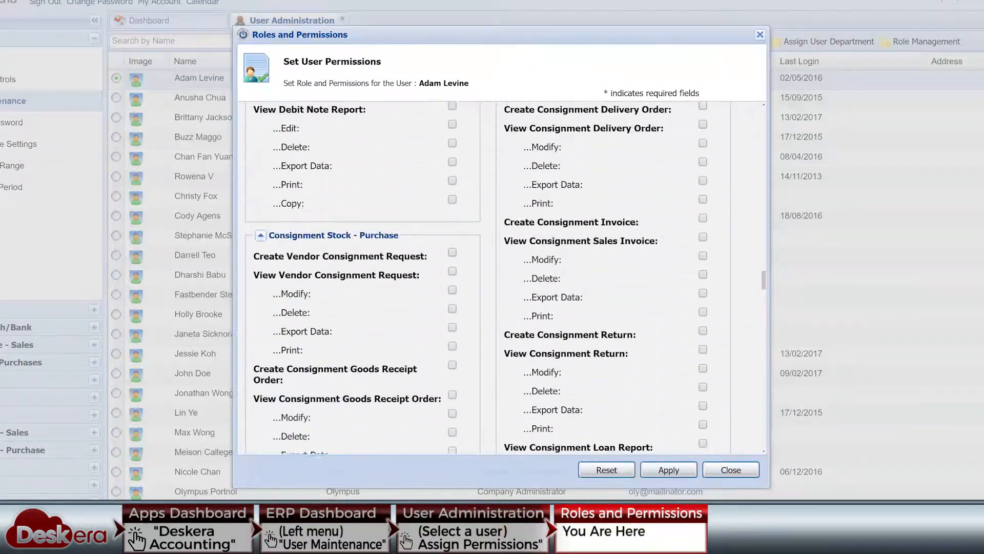
pyautogui.scroll(10, 502, 277)
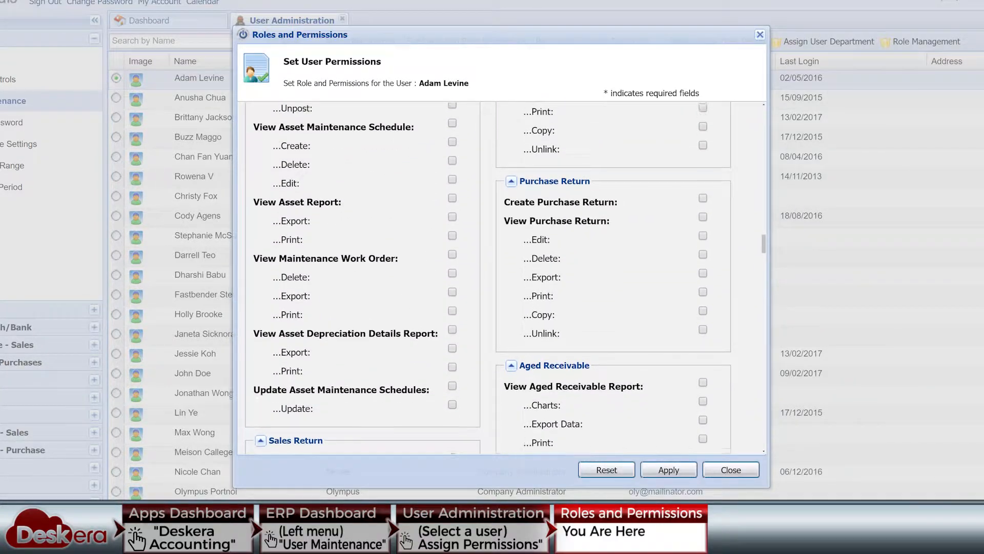
pyautogui.scroll(10, 502, 277)
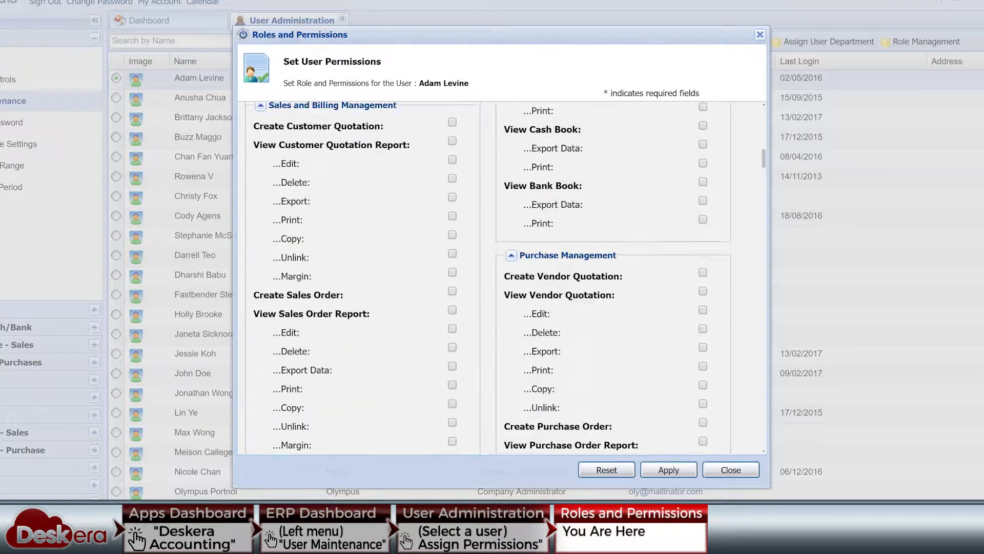
pyautogui.scroll(5, 502, 276)
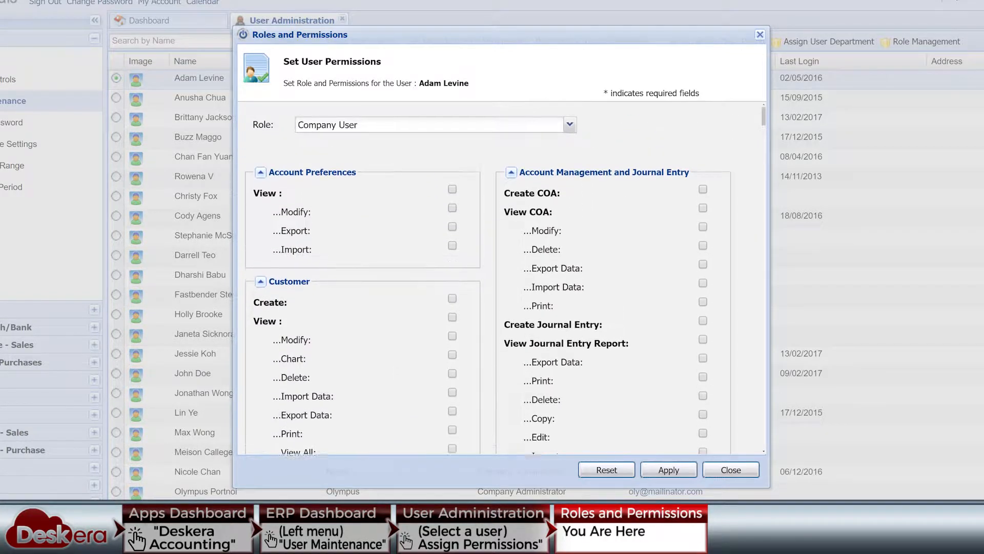
# Switch to General Ledger Executive, granting Customer Modify, Chart, Delete and revoking two Modify/Delete rights
pyautogui.click(570, 126)
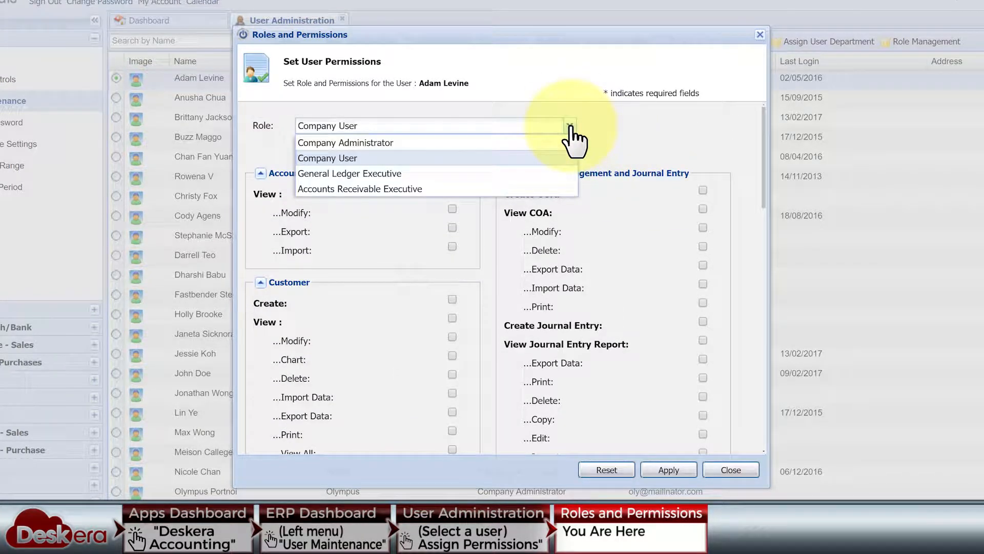
pyautogui.click(521, 175)
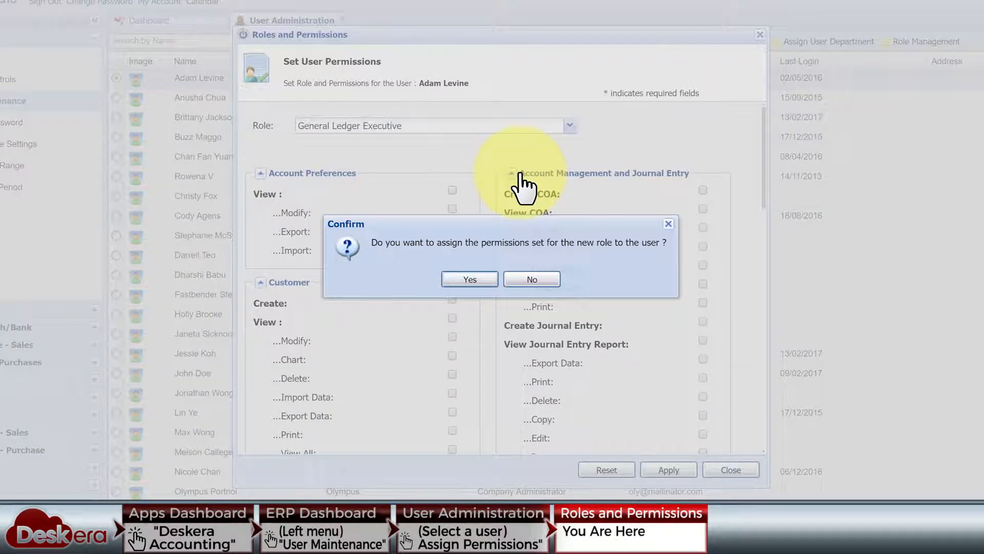
pyautogui.click(490, 281)
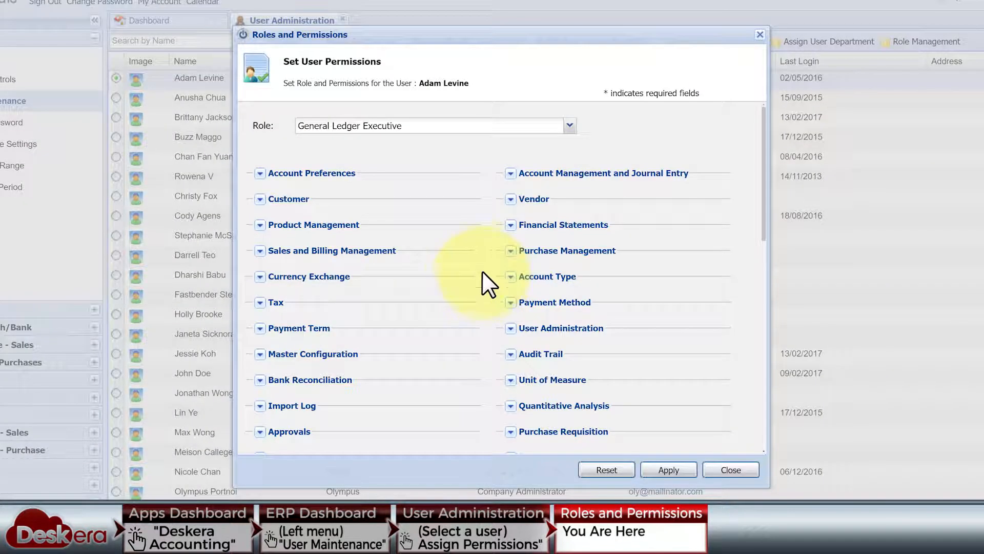
pyautogui.click(260, 173)
pyautogui.click(510, 173)
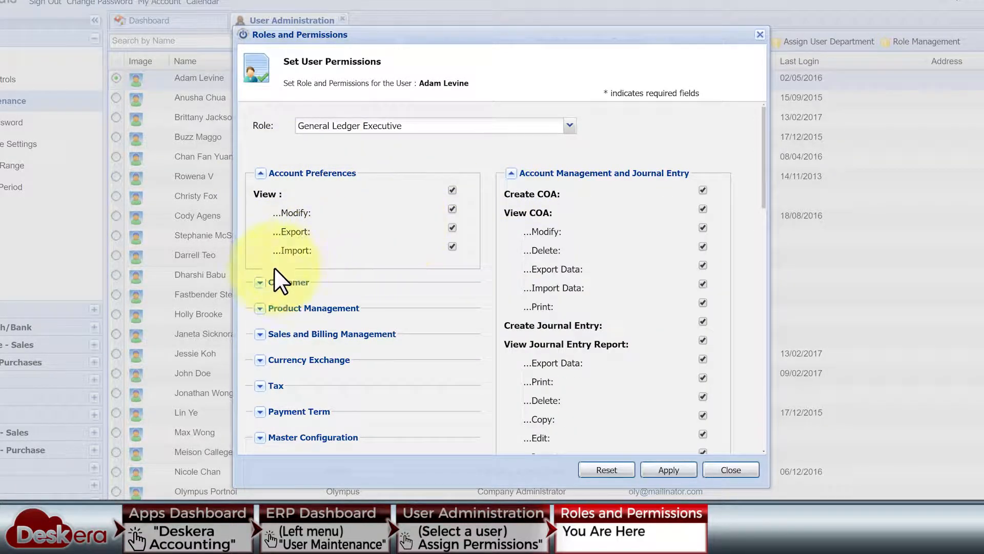
pyautogui.click(260, 283)
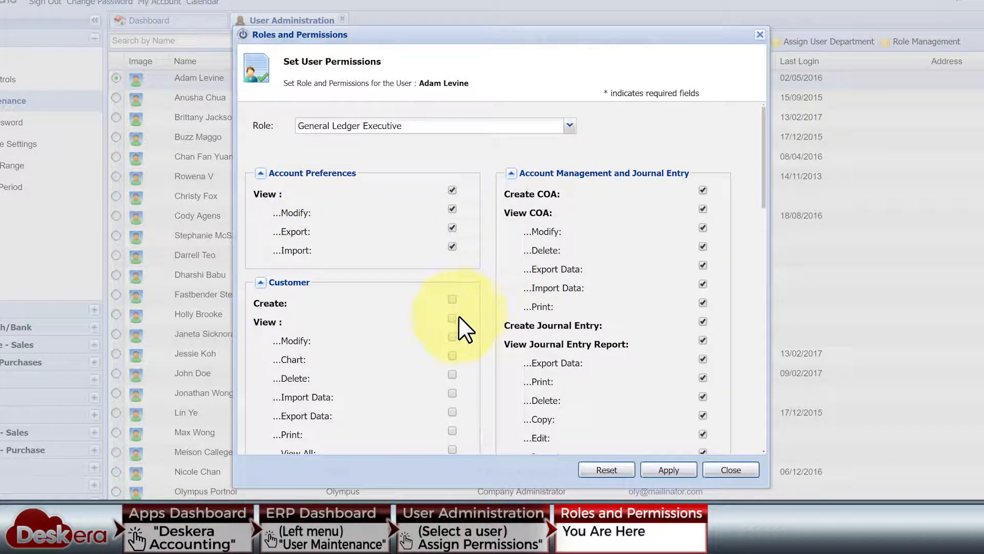
pyautogui.click(451, 336)
pyautogui.click(452, 356)
pyautogui.click(452, 374)
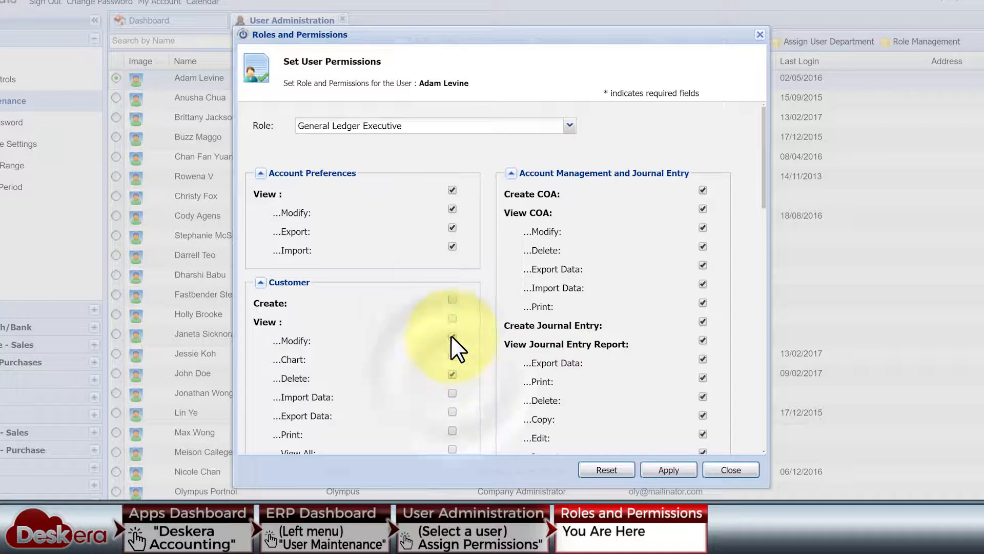
pyautogui.click(702, 246)
pyautogui.click(453, 208)
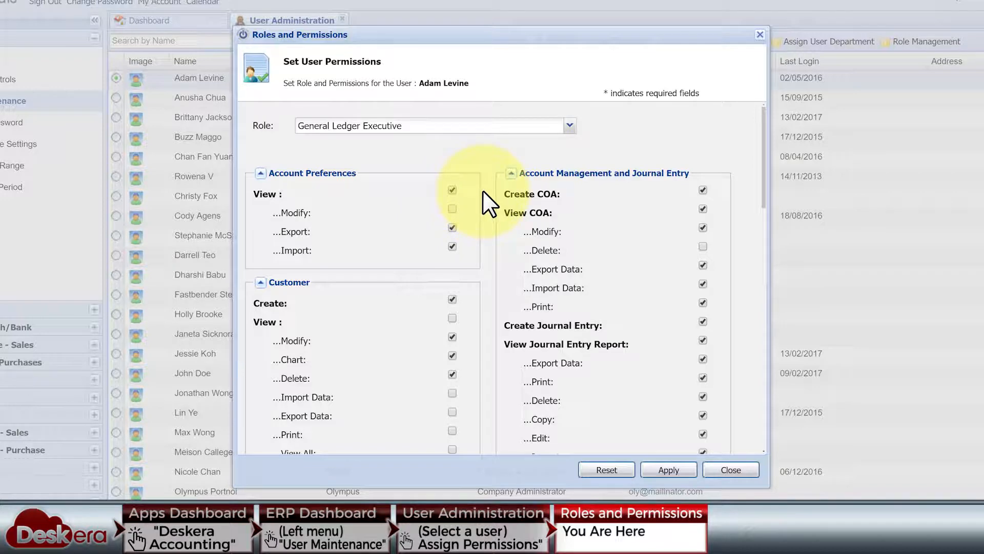
# Switch the role to Company Administrator and accept its permissions
pyautogui.click(569, 127)
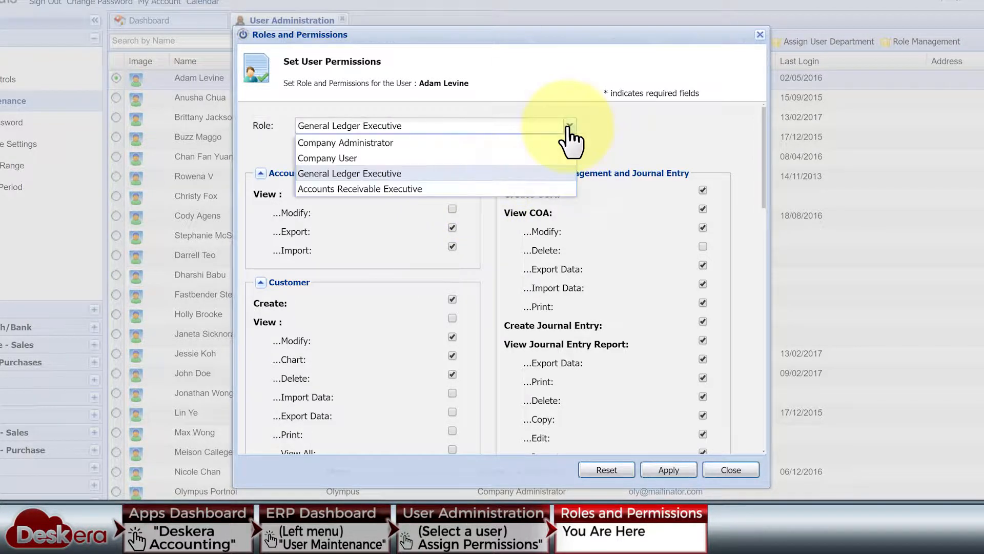
pyautogui.click(515, 142)
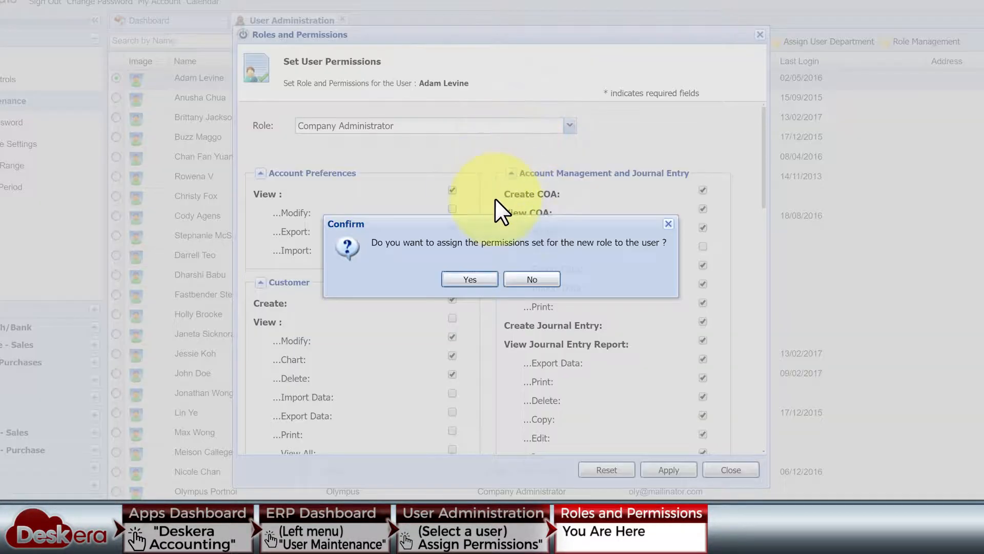
pyautogui.click(475, 279)
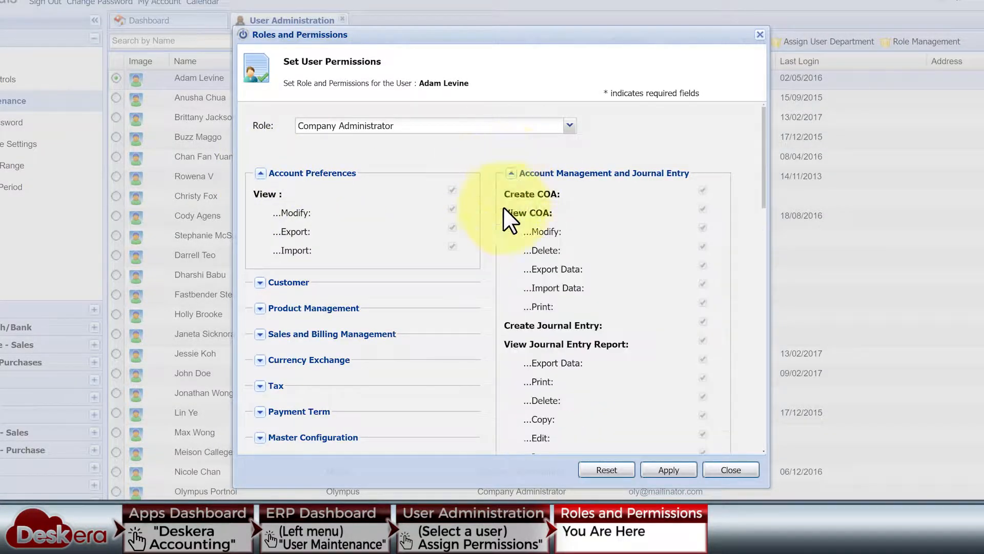
pyautogui.scroll(-10, 371, 317)
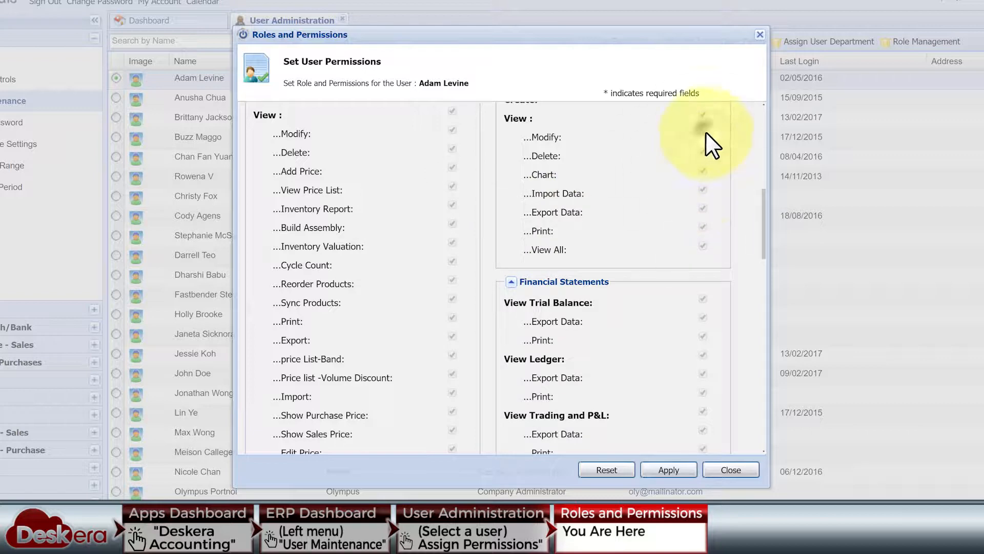
pyautogui.click(453, 321)
pyautogui.scroll(10, 457, 369)
# Set the role back to Company User and apply the permissions
pyautogui.click(569, 126)
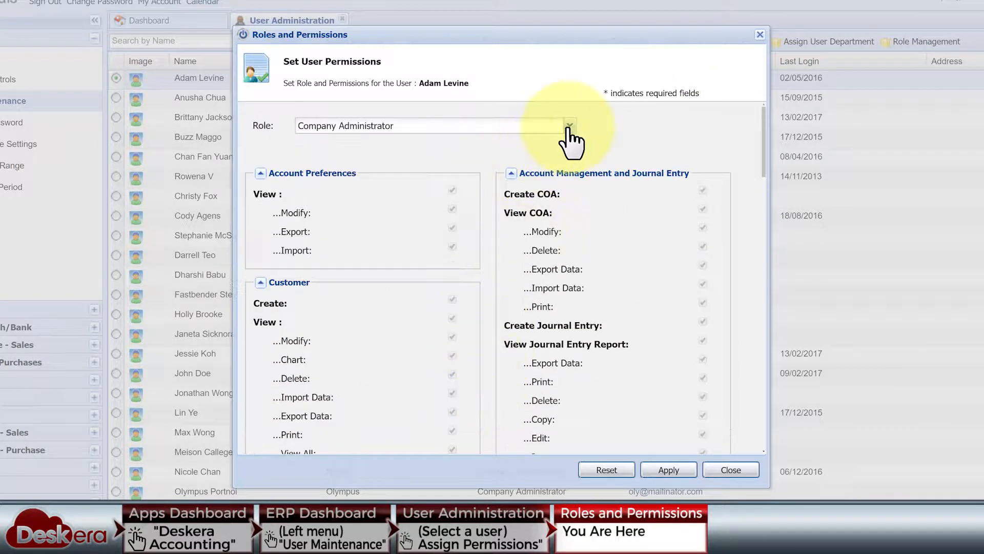
pyautogui.click(472, 156)
pyautogui.click(469, 280)
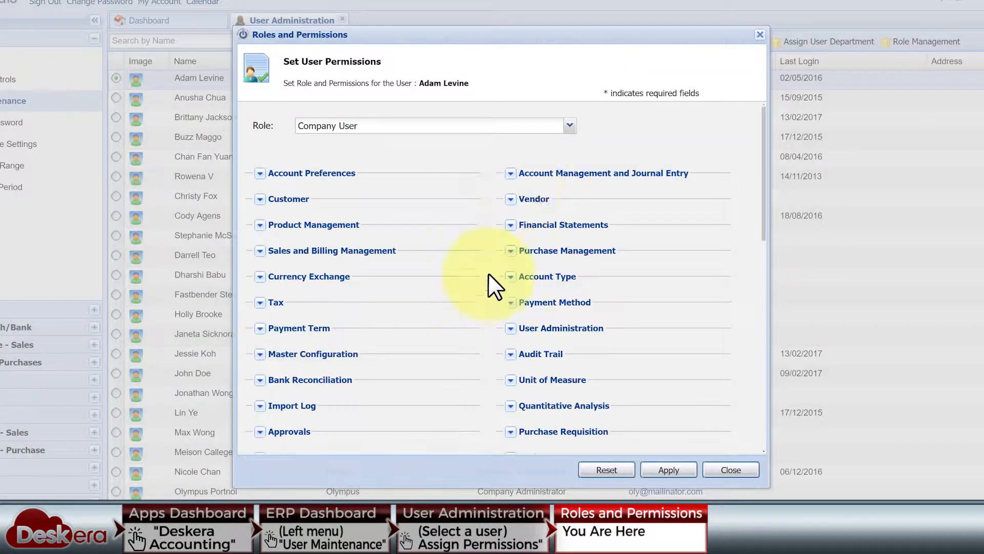
pyautogui.click(259, 282)
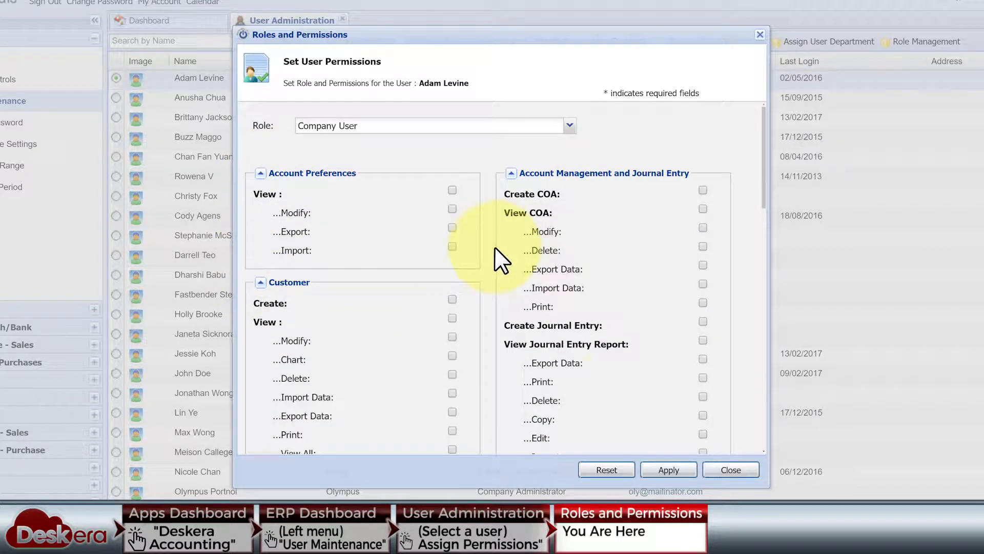
pyautogui.click(669, 469)
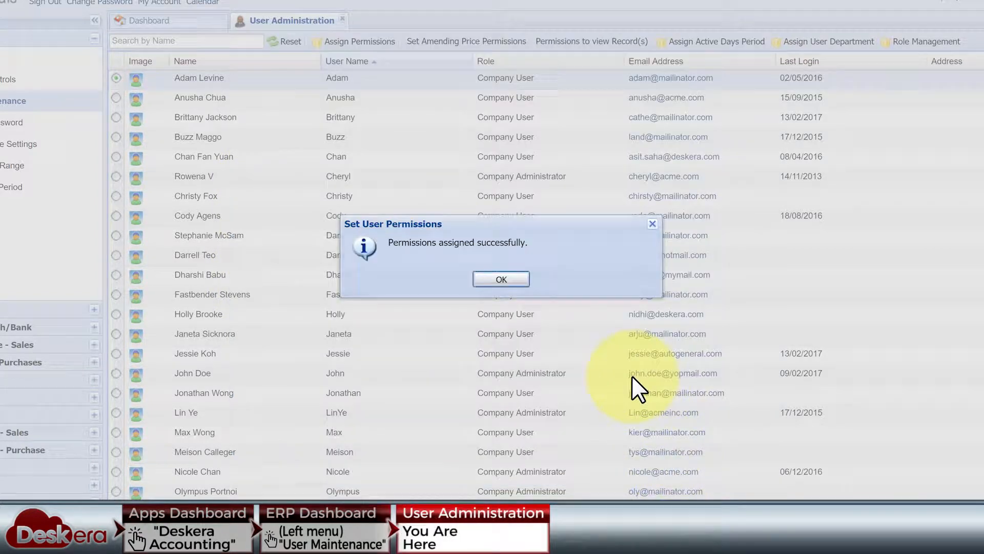
# Dismiss the success message and open the third user's Roles and Permissions dialog
pyautogui.click(517, 284)
pyautogui.click(116, 118)
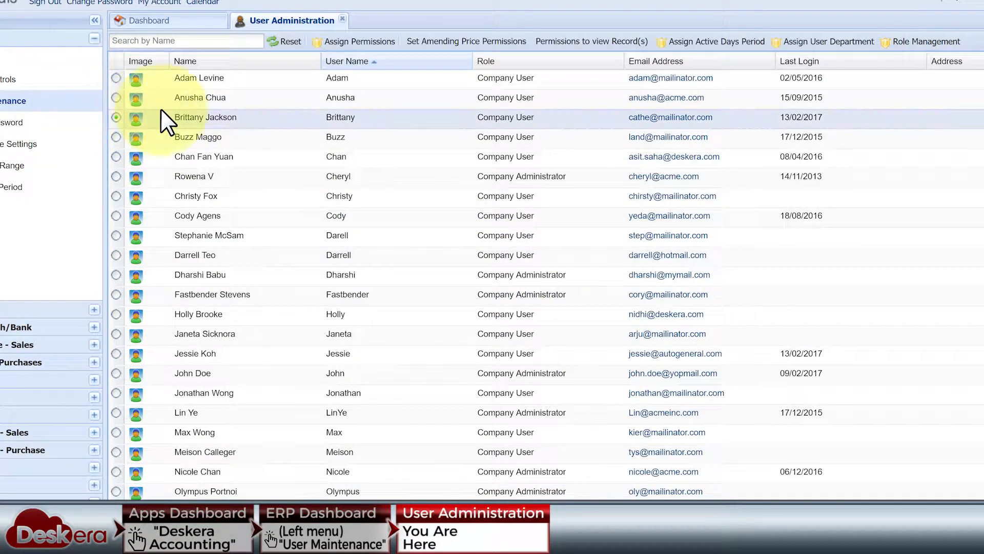
pyautogui.click(359, 41)
pyautogui.click(260, 174)
pyautogui.click(511, 174)
# Expand the permission sections from Master Configuration through Work Centre Master
pyautogui.scroll(-3, 507, 184)
pyautogui.click(260, 283)
pyautogui.scroll(-5, 266, 287)
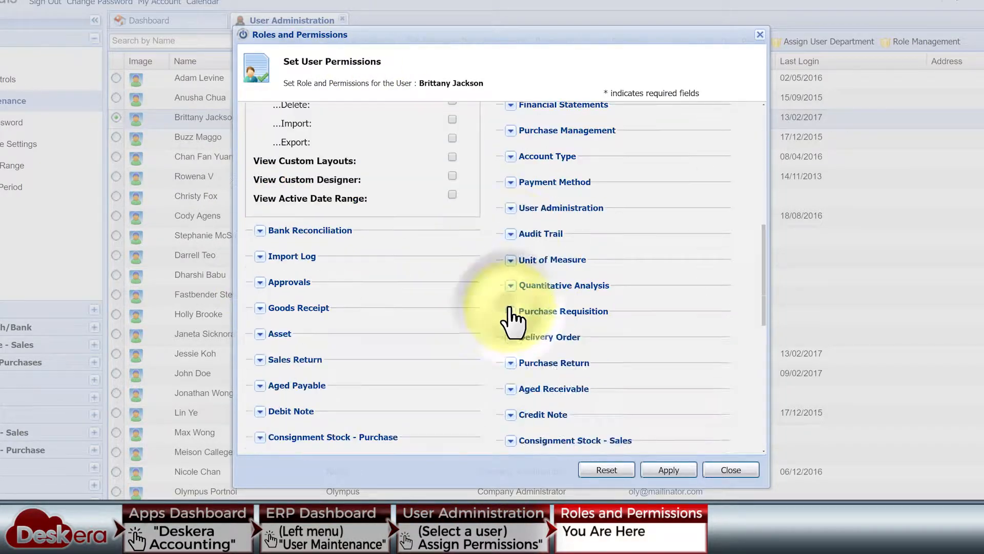
pyautogui.click(511, 311)
pyautogui.click(511, 234)
pyautogui.click(268, 333)
pyautogui.scroll(-10, 391, 340)
pyautogui.click(511, 184)
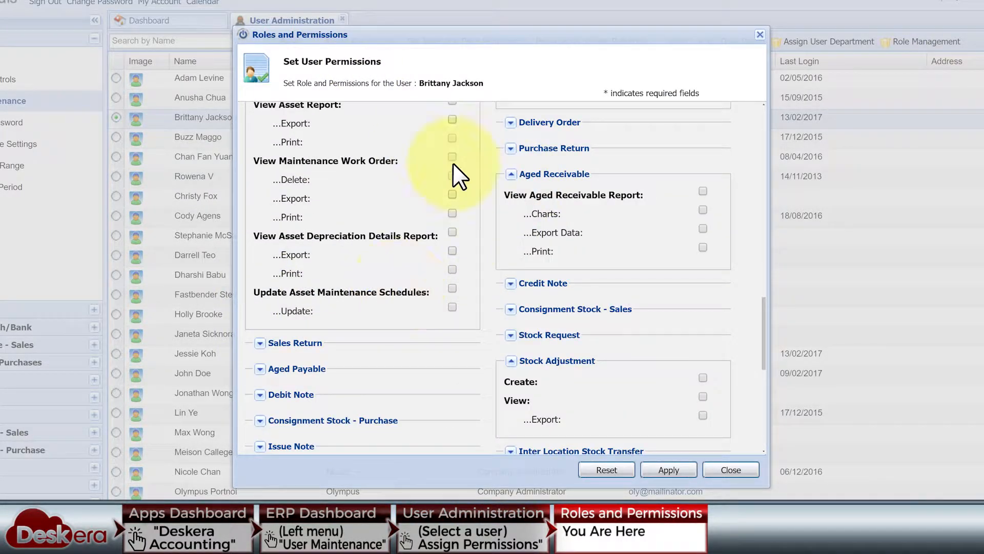
pyautogui.scroll(-5, 456, 176)
pyautogui.click(261, 241)
pyautogui.click(260, 164)
pyautogui.scroll(-5, 513, 299)
pyautogui.click(512, 197)
pyautogui.scroll(-4, 436, 261)
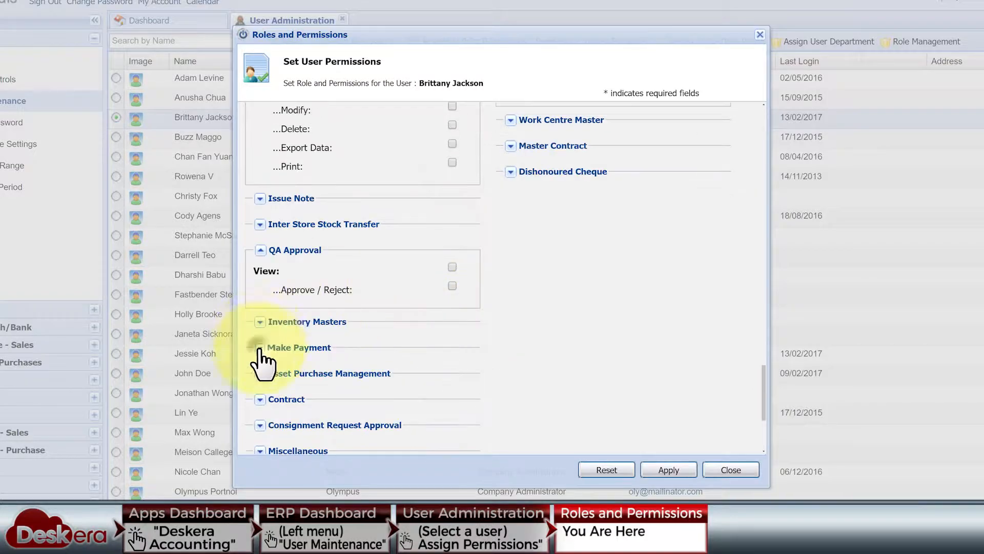
pyautogui.click(260, 347)
pyautogui.scroll(-6, 263, 364)
pyautogui.scroll(8, 534, 246)
pyautogui.click(511, 222)
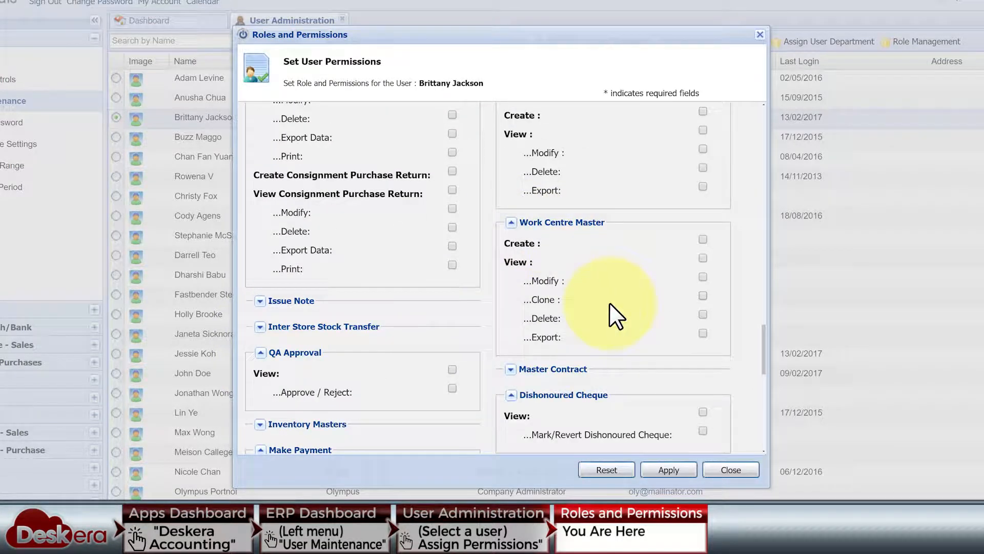
# Close the permissions dialog without changes and clear the user selection
pyautogui.click(731, 468)
pyautogui.click(116, 117)
pyautogui.scroll(-5, 556, 134)
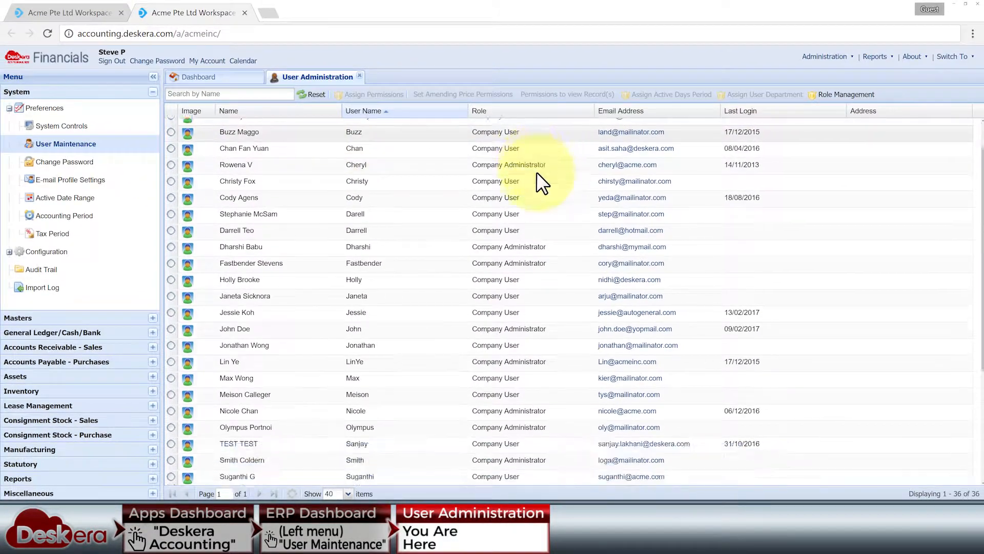
# Open Role Management from the User Administration toolbar
pyautogui.scroll(5, 556, 134)
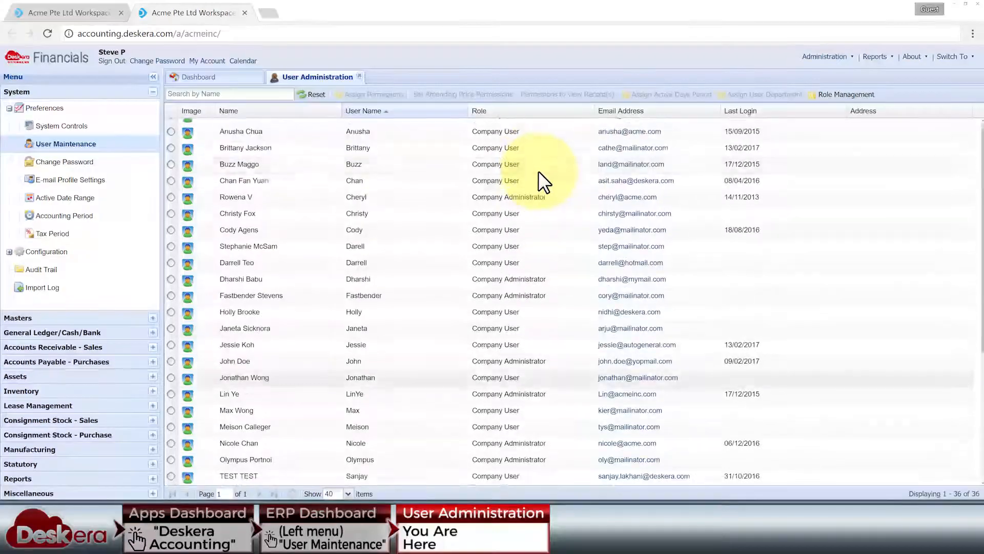
pyautogui.scroll(1, 544, 182)
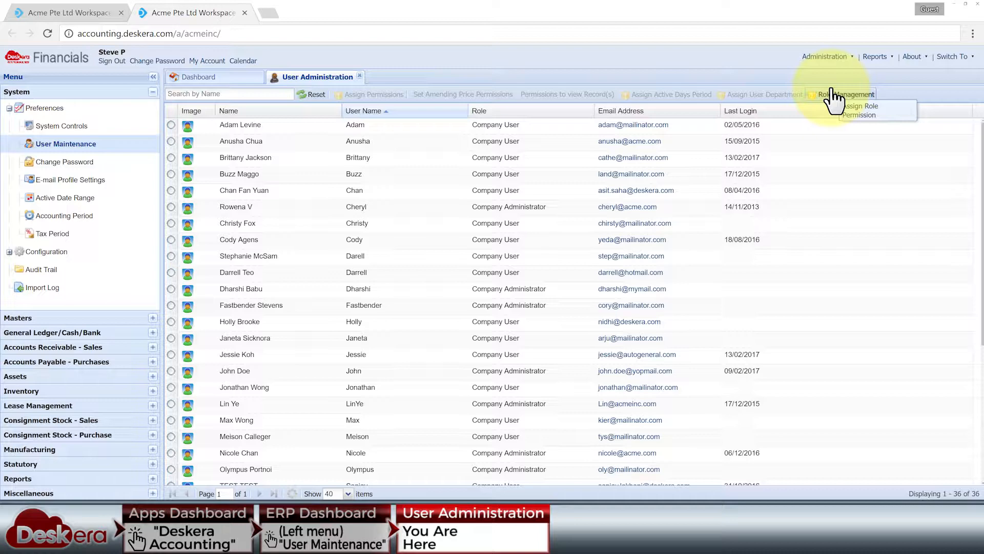
pyautogui.click(834, 95)
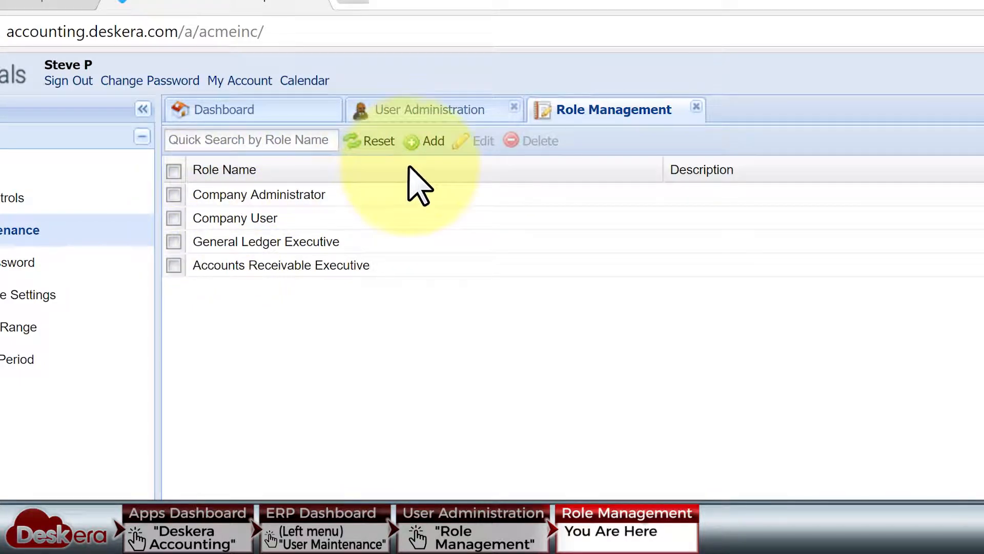
# Create a Sales Executive role described 'Handles sales with customers' with Customer Create and View permissions
pyautogui.click(434, 148)
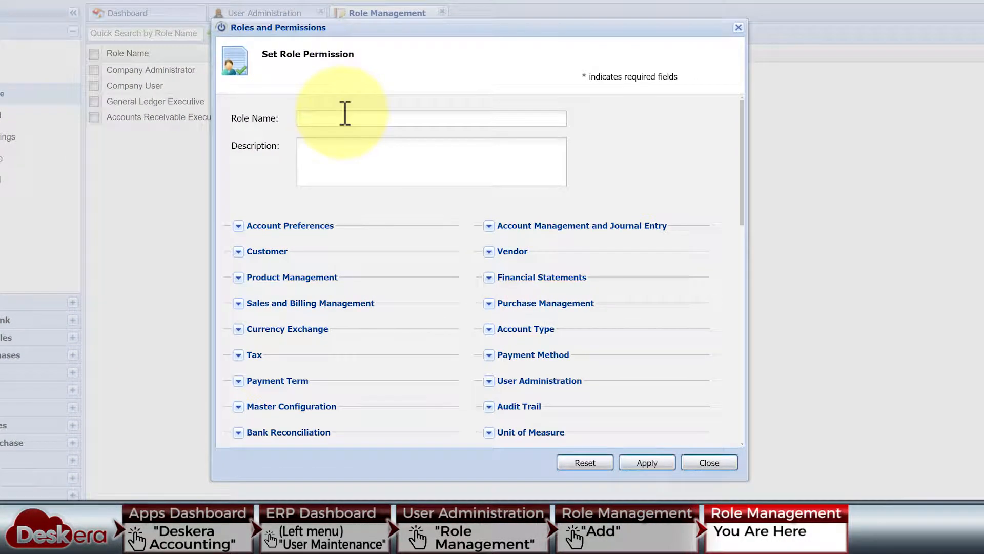
pyautogui.click(353, 151)
pyautogui.write('Han')
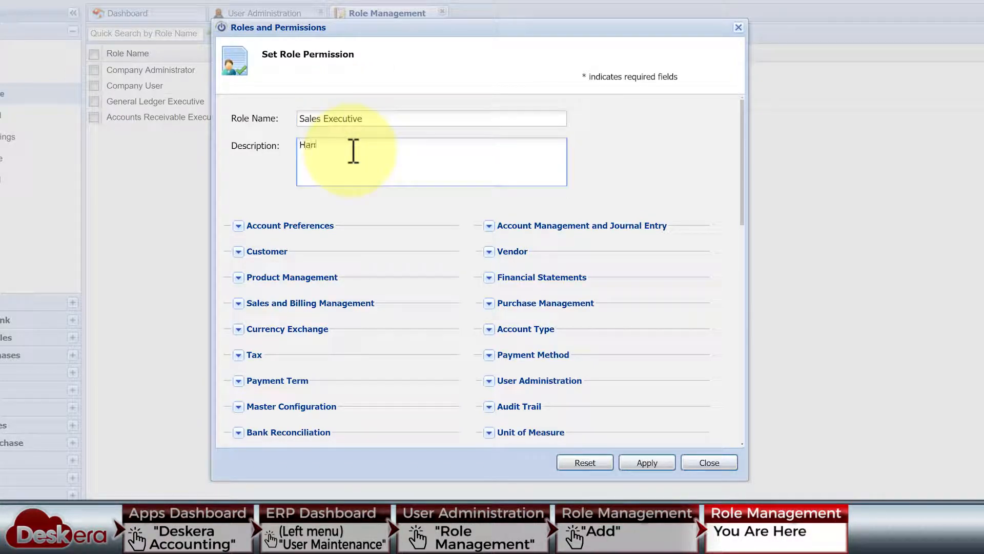
pyautogui.write('dles sales with customers')
pyautogui.click(249, 250)
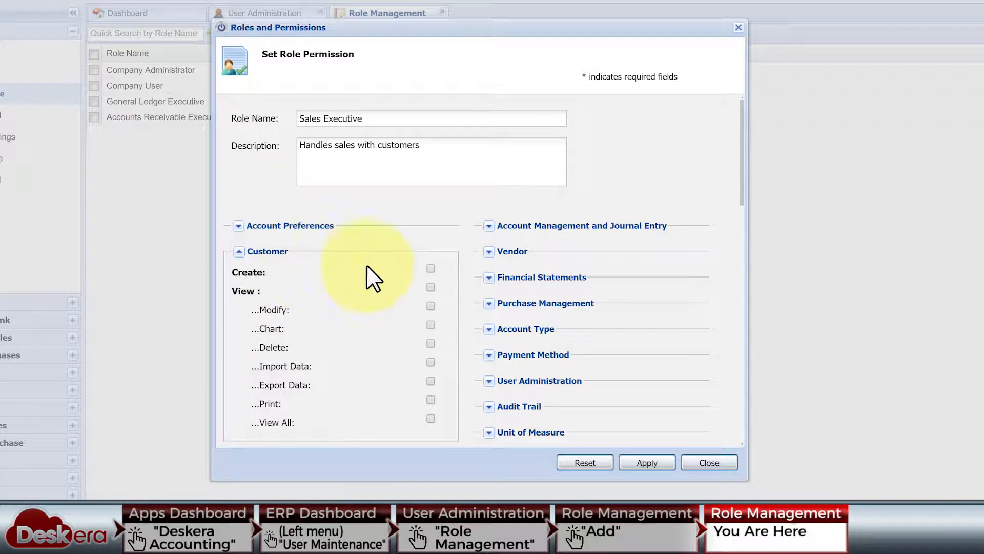
pyautogui.click(430, 268)
pyautogui.click(431, 287)
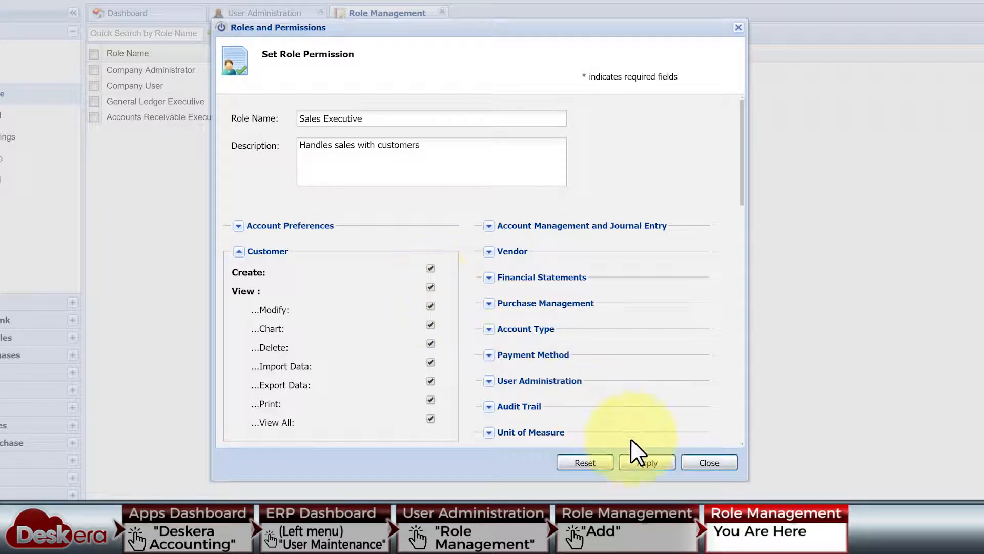
pyautogui.click(650, 463)
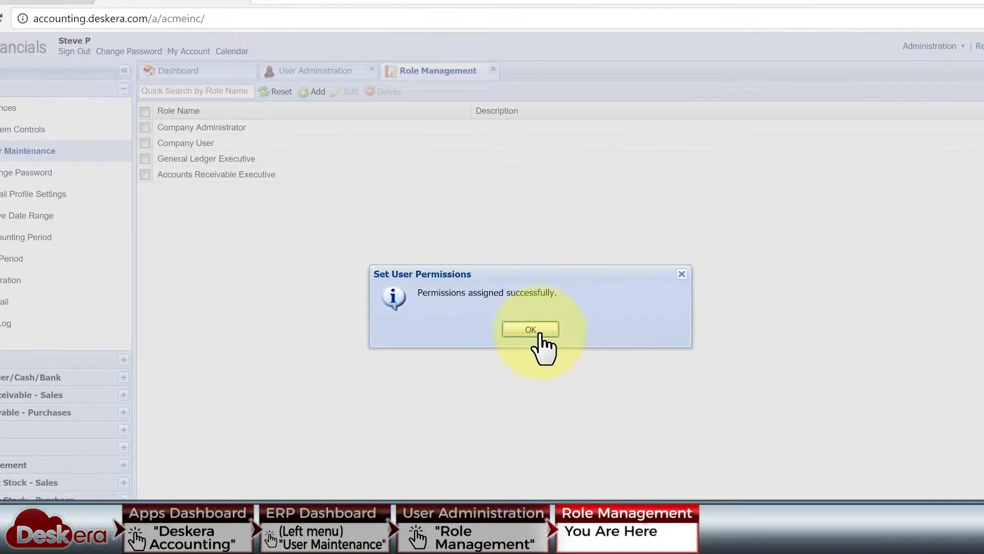
pyautogui.click(479, 273)
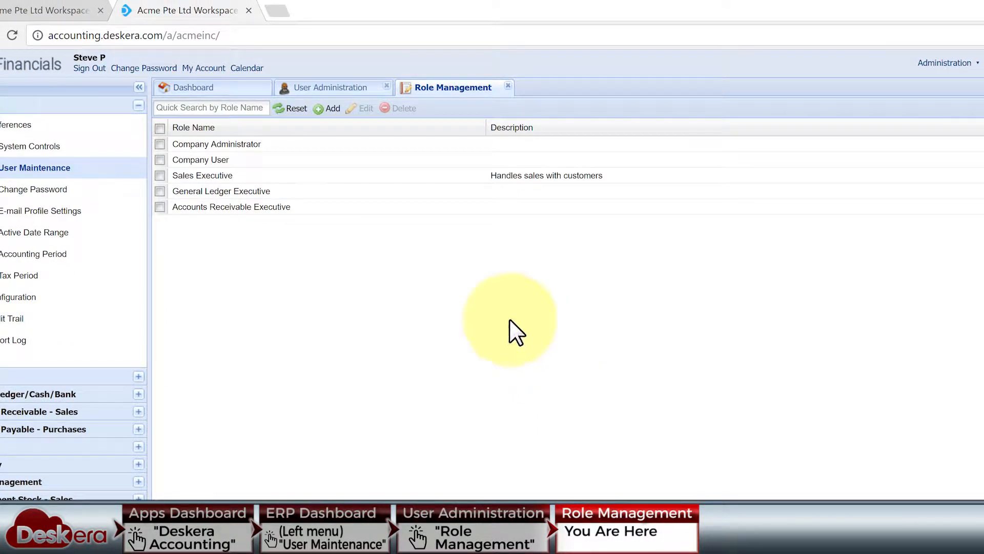
# Edit the Sales Executive role to remove its description and save it
pyautogui.click(159, 175)
pyautogui.click(364, 109)
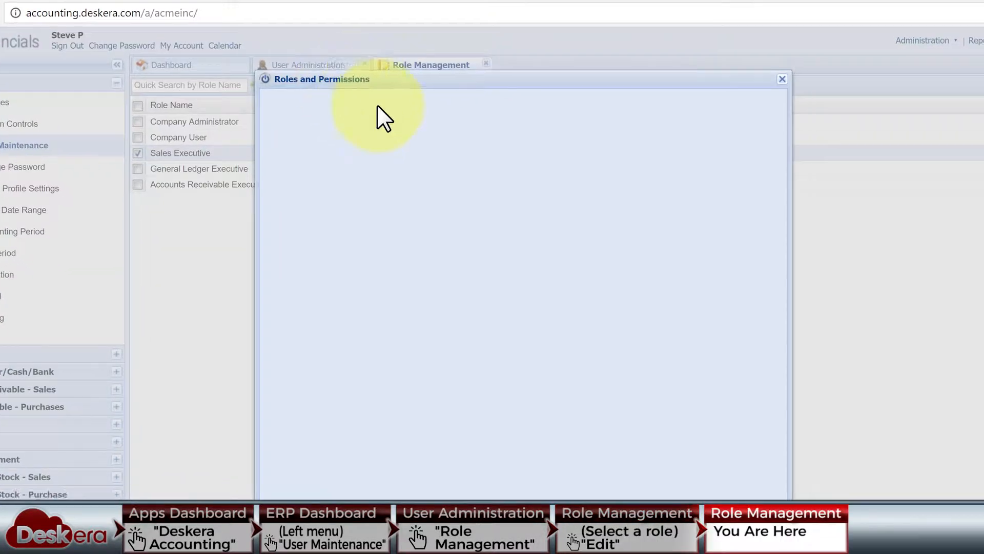
pyautogui.tripleClick(393, 193)
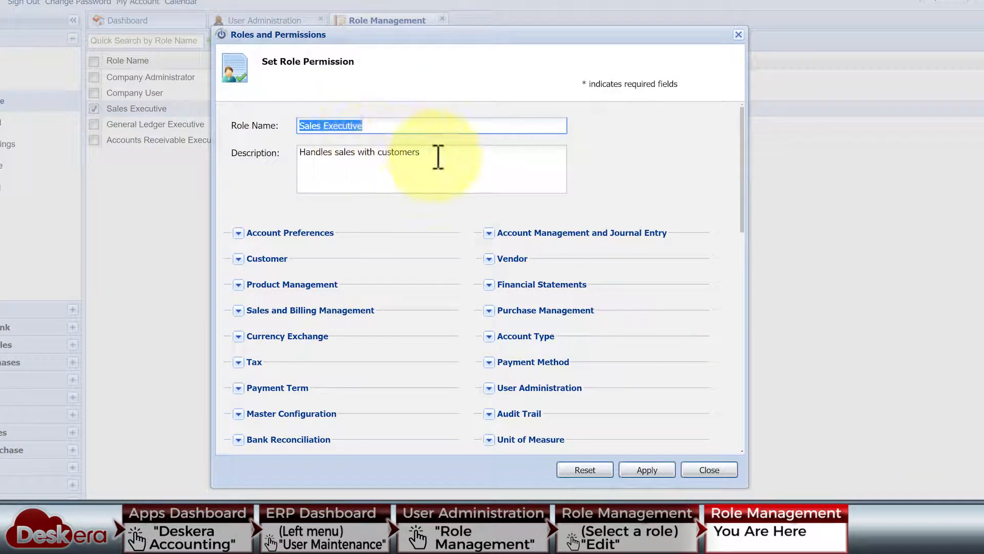
pyautogui.tripleClick(352, 183)
pyautogui.press('BackSpace')
pyautogui.click(239, 258)
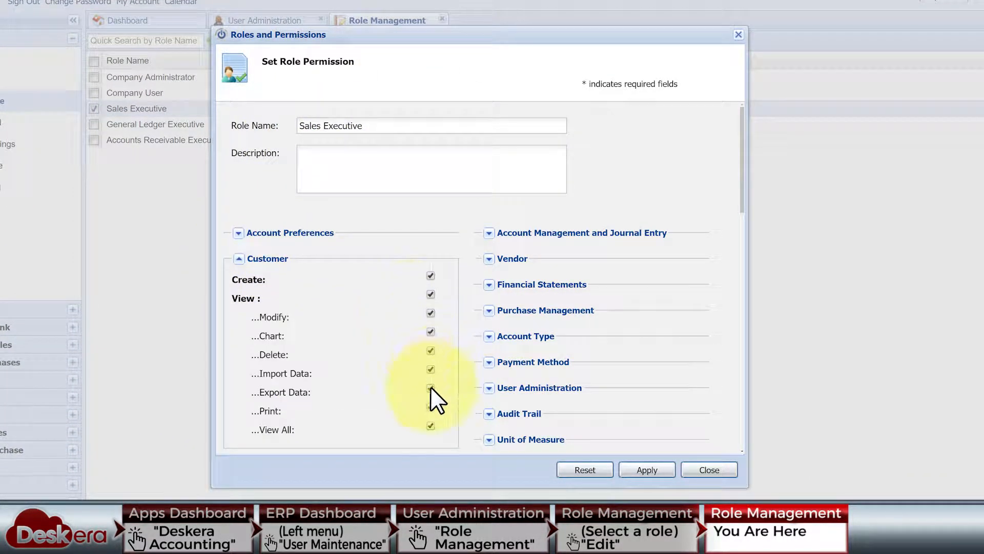
pyautogui.click(645, 471)
pyautogui.click(479, 279)
pyautogui.click(262, 21)
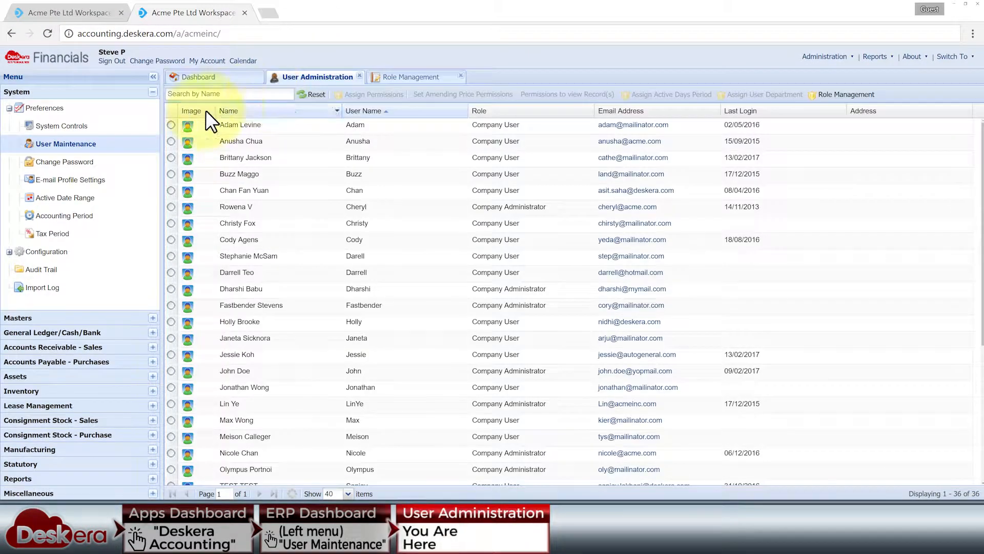
# Assign the first user the Sales Executive role, copying its permissions, and save
pyautogui.click(370, 94)
pyautogui.click(549, 164)
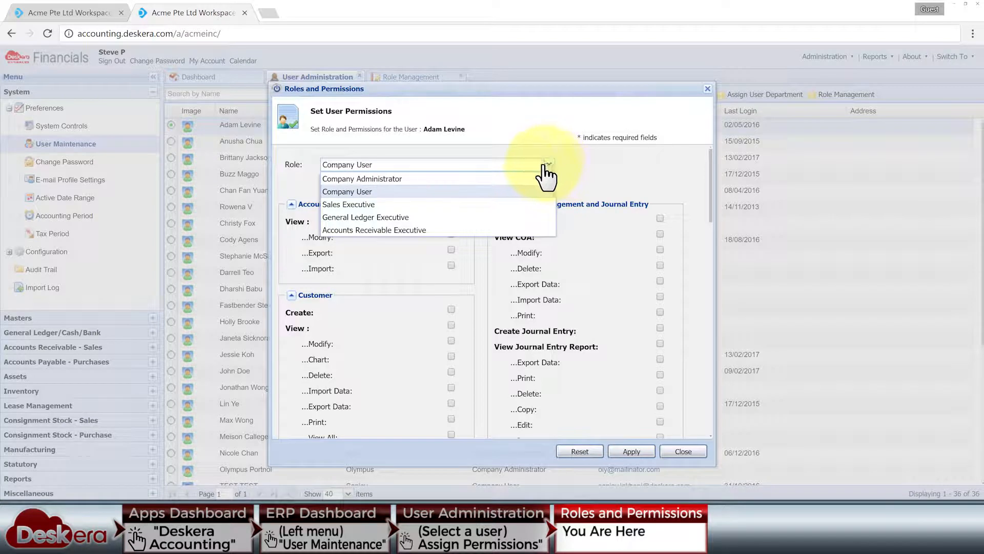
pyautogui.click(408, 204)
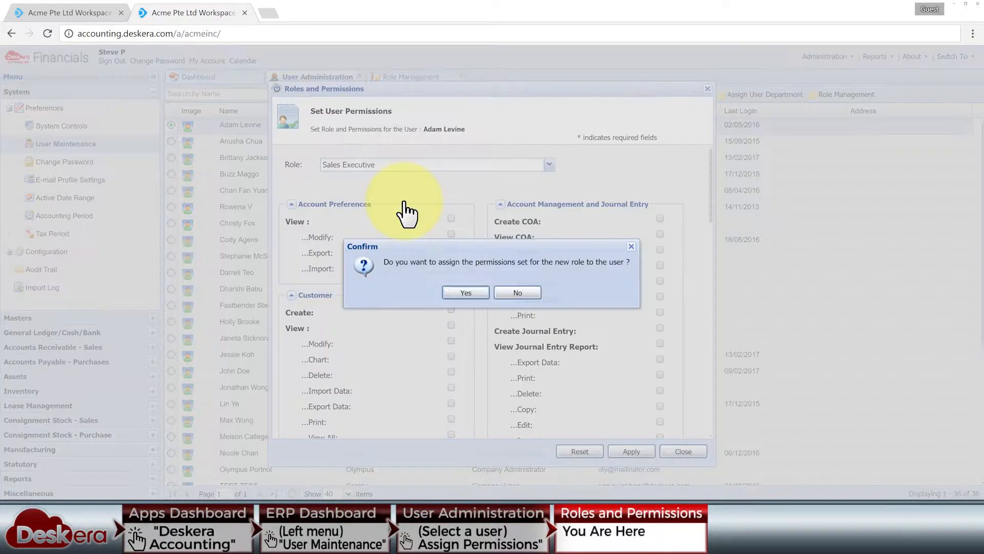
pyautogui.click(465, 293)
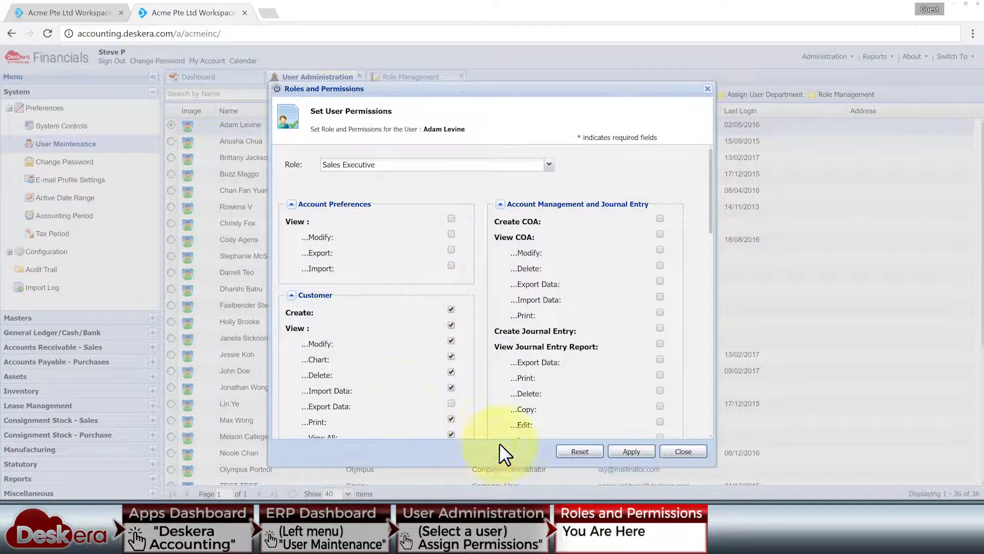
pyautogui.click(632, 451)
pyautogui.click(501, 299)
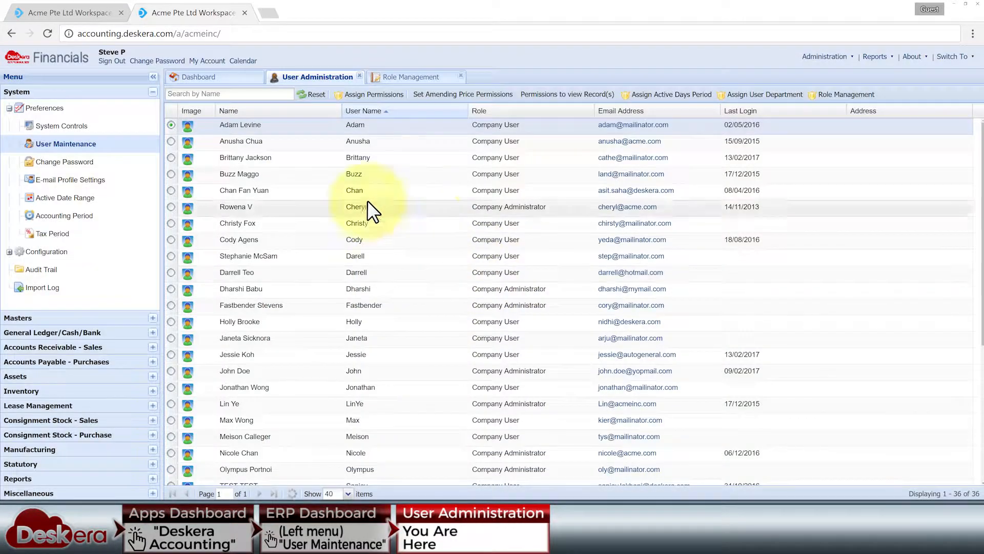
# Give the third user the Sales Executive role, reviewing Customer and Account Preferences permissions
pyautogui.click(171, 156)
pyautogui.click(370, 94)
pyautogui.click(549, 164)
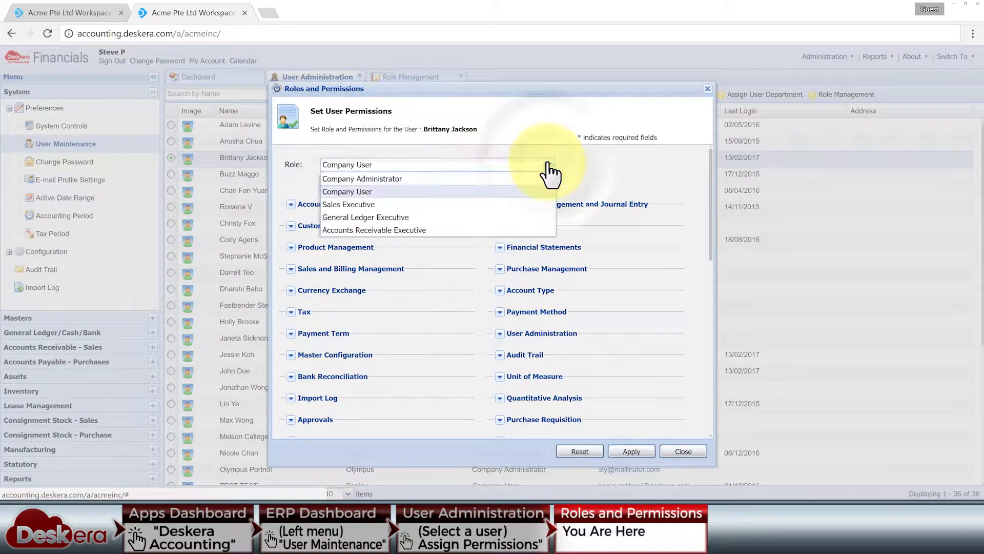
pyautogui.click(461, 204)
pyautogui.click(466, 294)
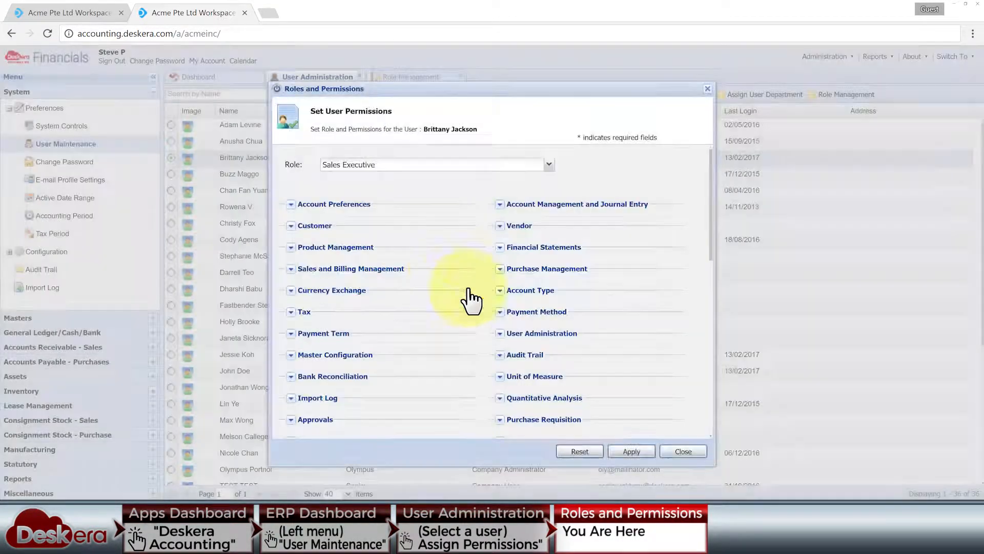
pyautogui.click(290, 225)
pyautogui.click(451, 333)
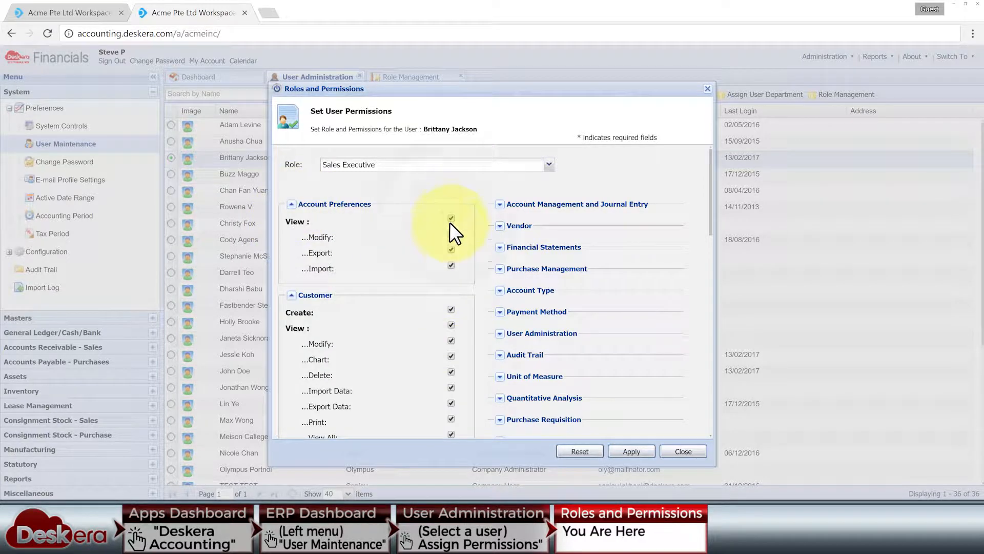
pyautogui.click(632, 450)
pyautogui.click(497, 288)
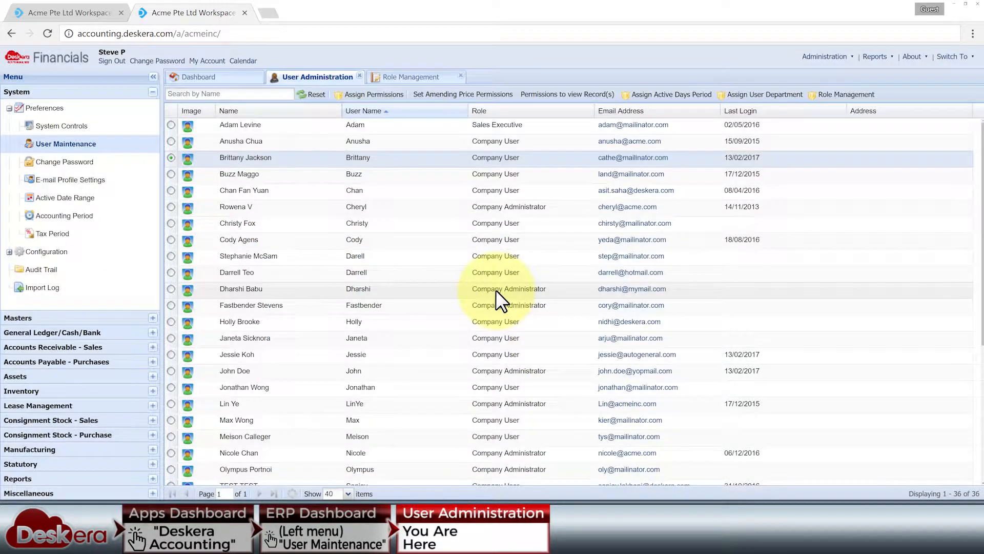
# Add the Import Data permission to the Sales Executive role and save the change
pyautogui.click(413, 76)
pyautogui.click(173, 150)
pyautogui.click(341, 94)
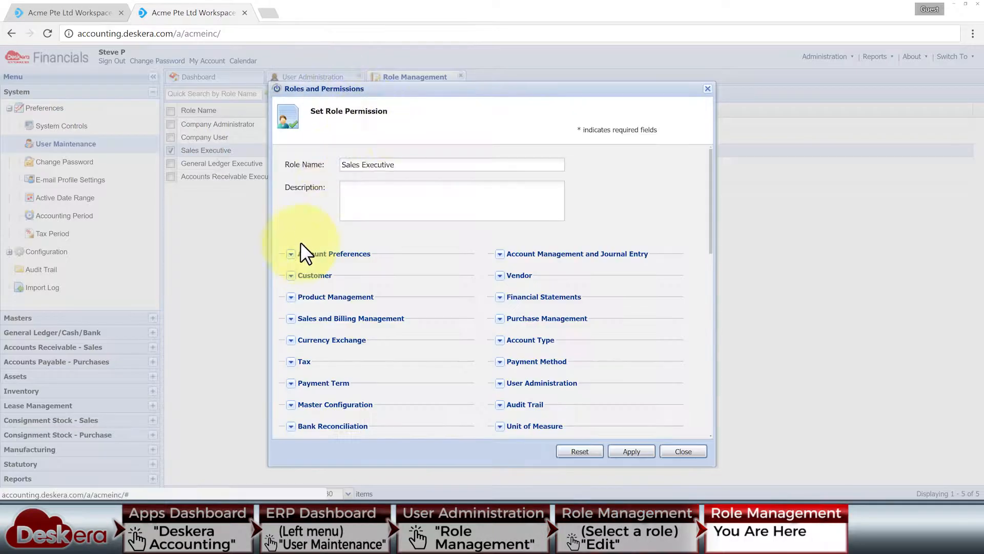
pyautogui.click(292, 254)
pyautogui.click(292, 344)
pyautogui.click(659, 346)
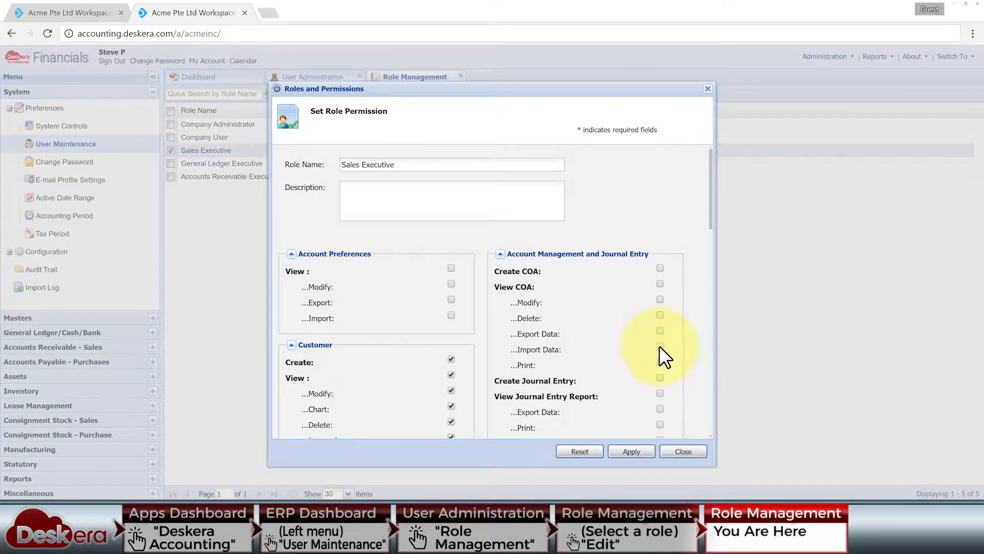
pyautogui.click(634, 452)
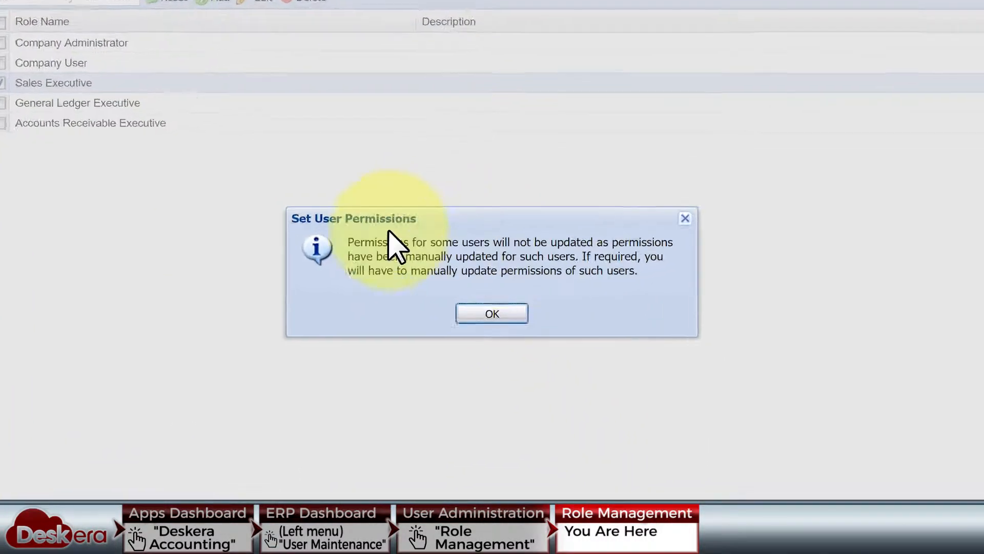
pyautogui.moveTo(398, 255); pyautogui.dragTo(589, 281)
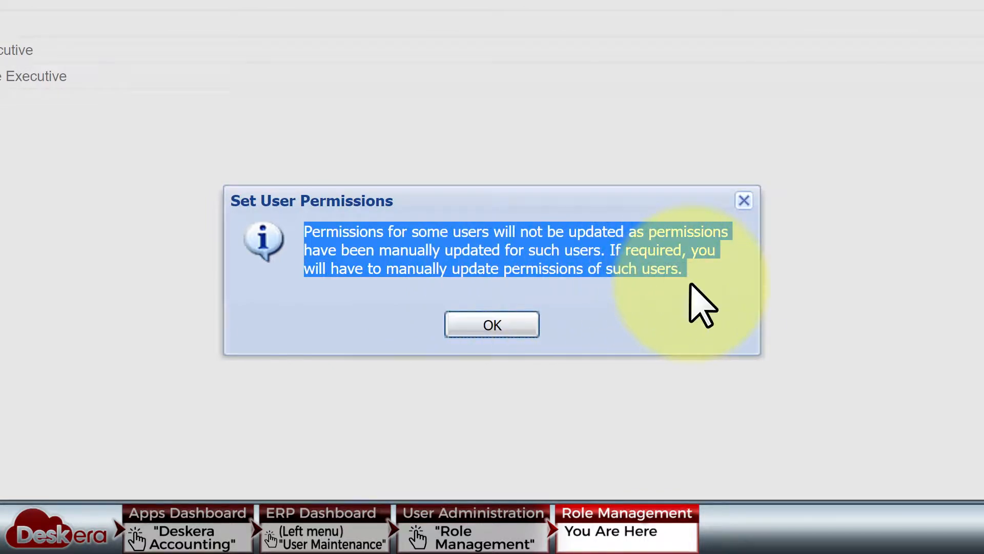
pyautogui.click(670, 307)
# Attempt to delete the Sales Executive role, which is refused while users still hold it
pyautogui.click(492, 325)
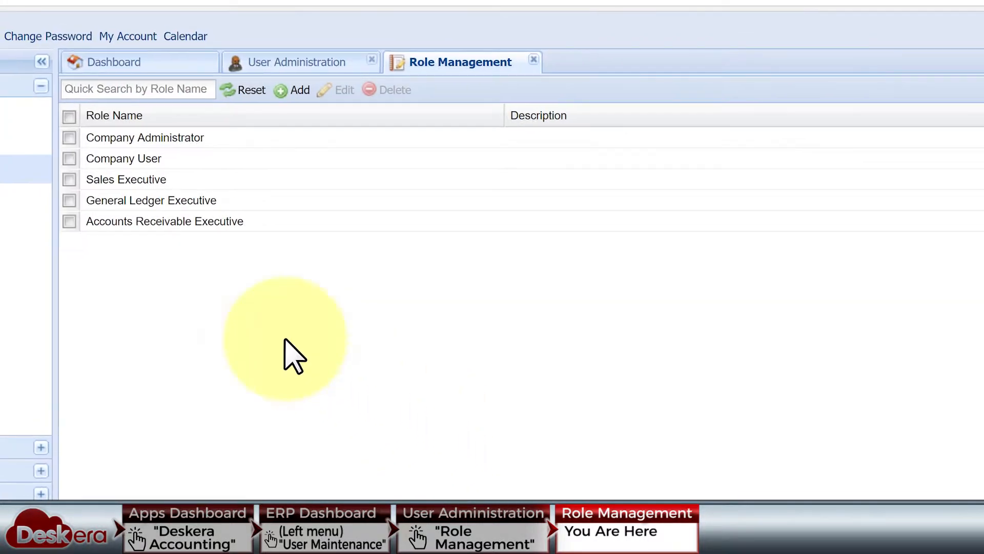
pyautogui.click(69, 179)
pyautogui.click(386, 90)
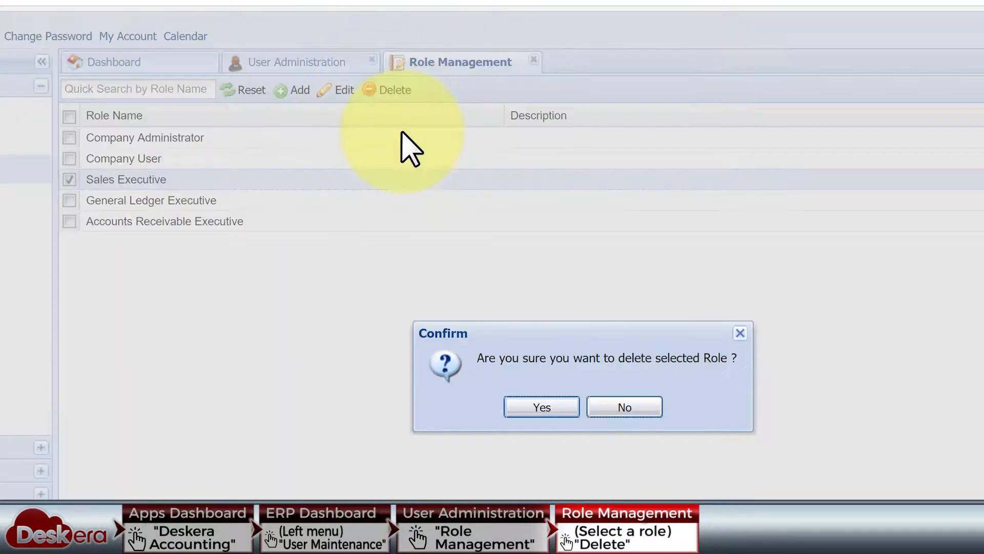
pyautogui.click(542, 407)
pyautogui.moveTo(433, 358); pyautogui.dragTo(730, 359)
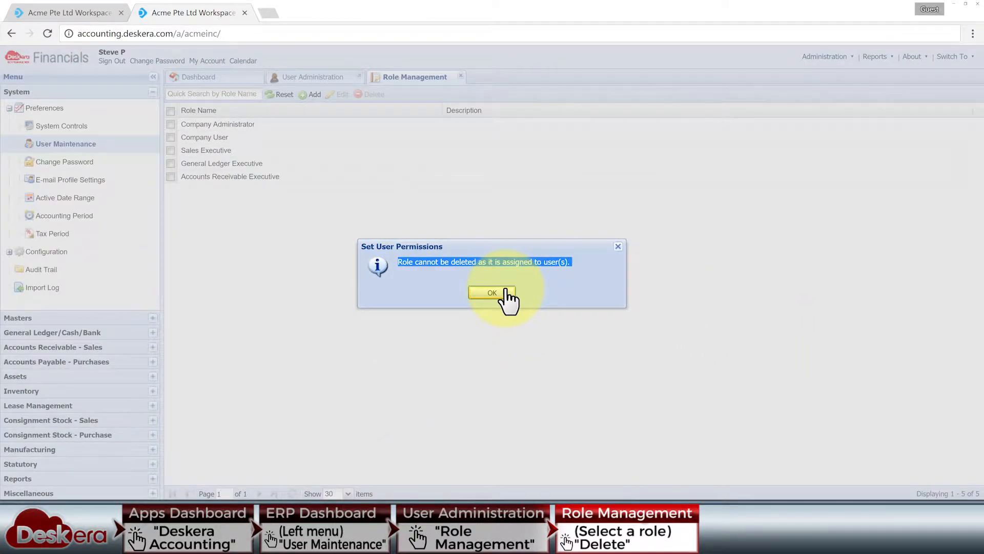
pyautogui.click(492, 292)
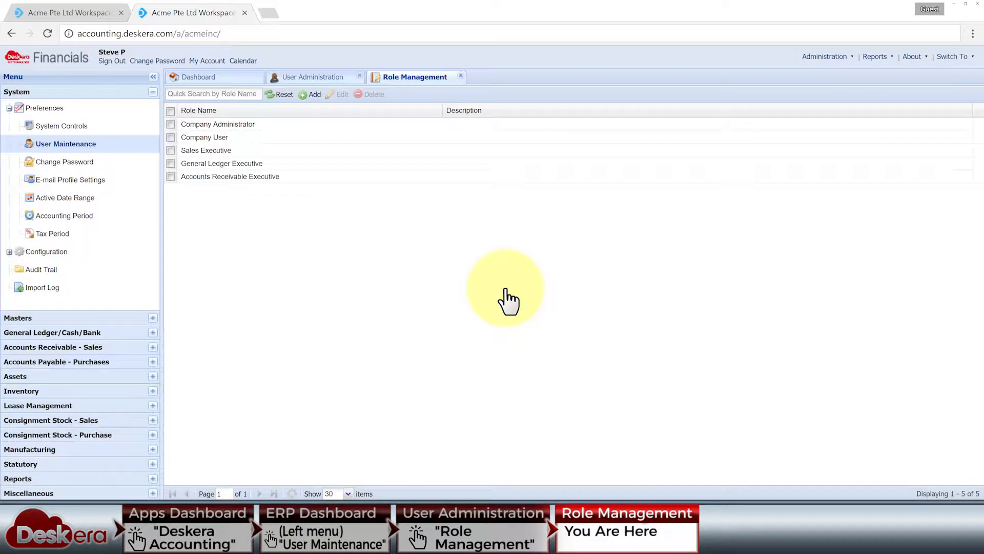
# Reassign the first user to the Company User role with its permissions
pyautogui.click(309, 77)
pyautogui.click(294, 125)
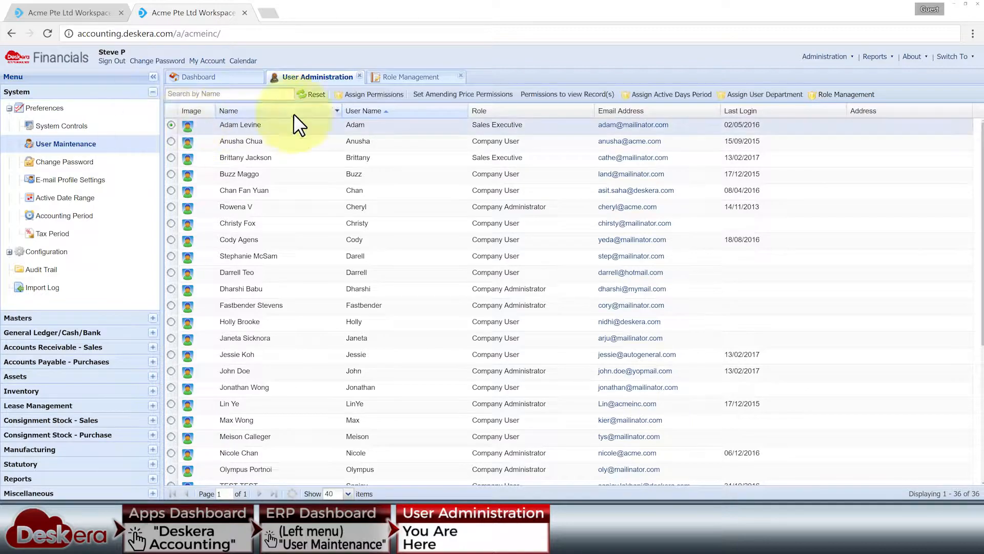
pyautogui.click(359, 95)
pyautogui.click(537, 168)
pyautogui.click(451, 191)
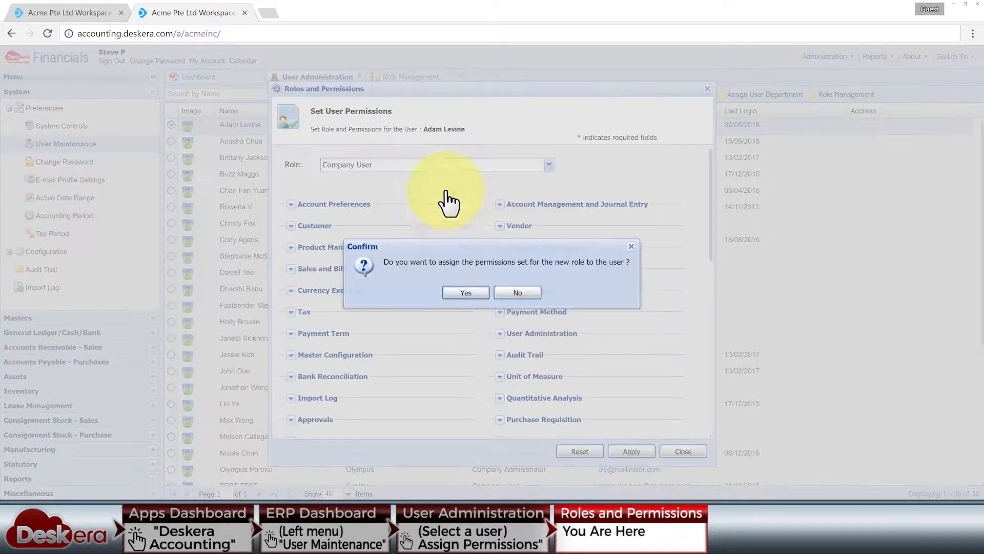
pyautogui.click(457, 292)
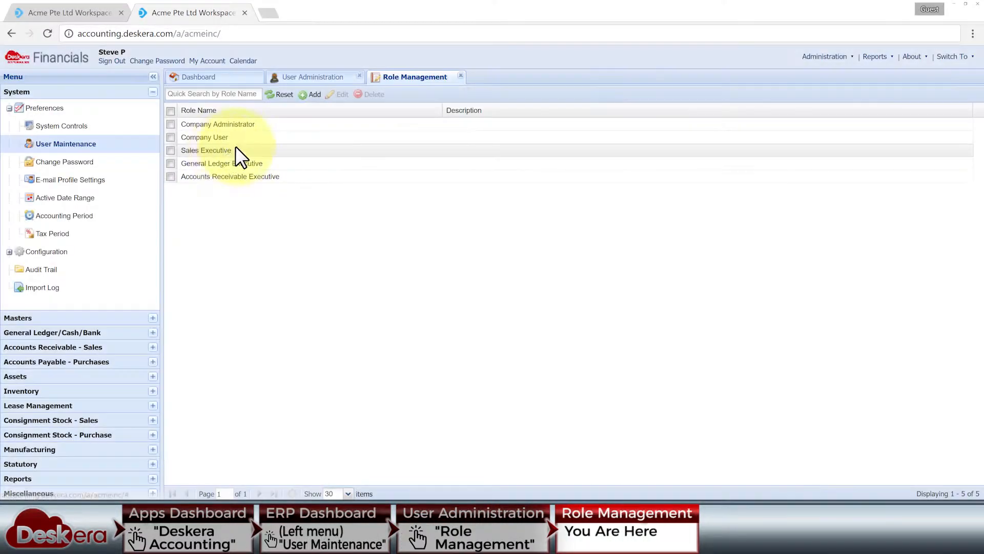
# Delete the Sales Executive role and close Role Management
pyautogui.click(253, 151)
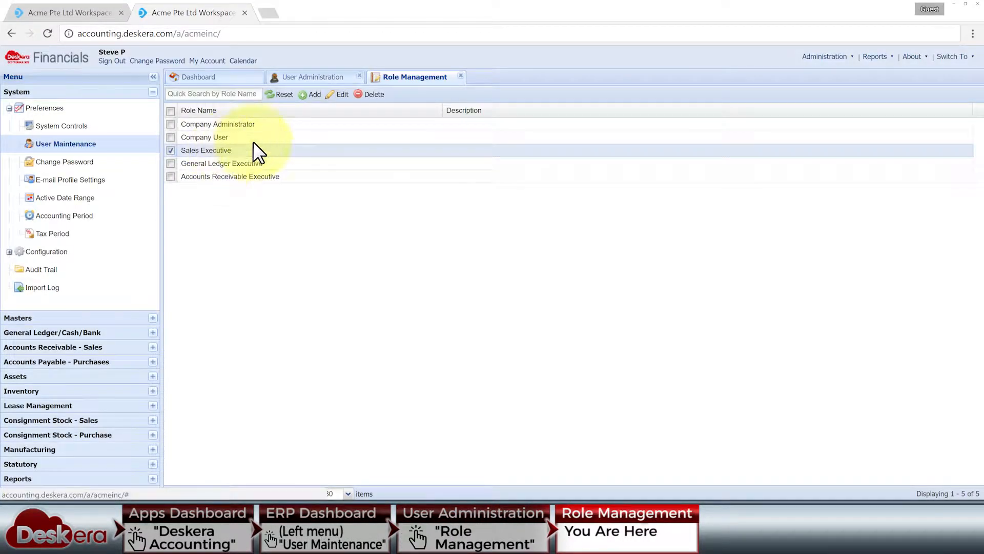
pyautogui.click(371, 94)
pyautogui.click(467, 290)
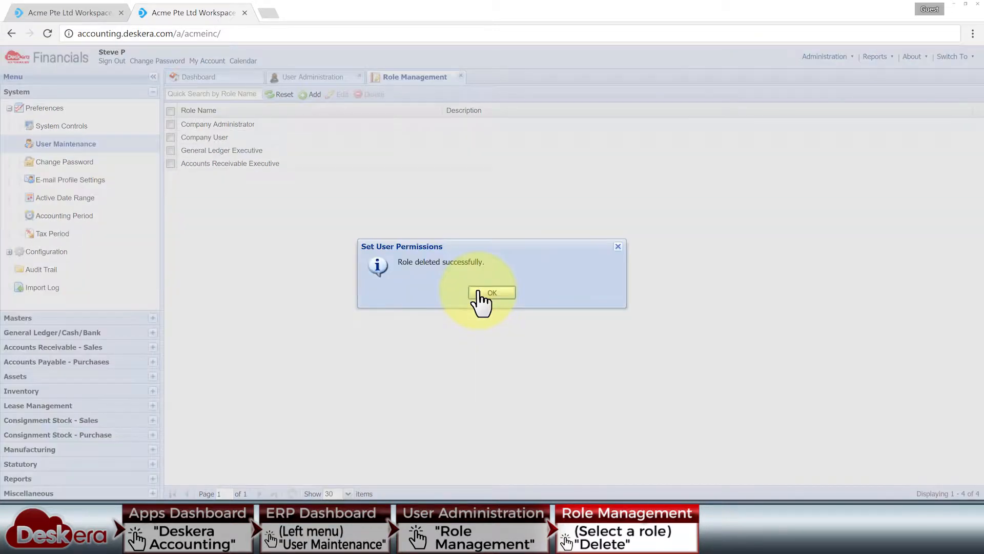
pyautogui.click(478, 291)
pyautogui.click(461, 78)
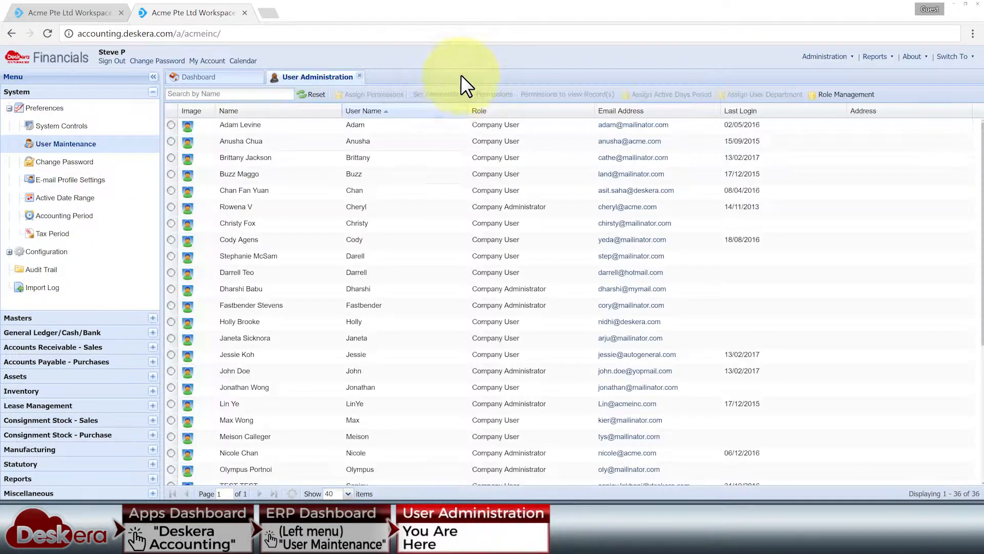
pyautogui.click(171, 124)
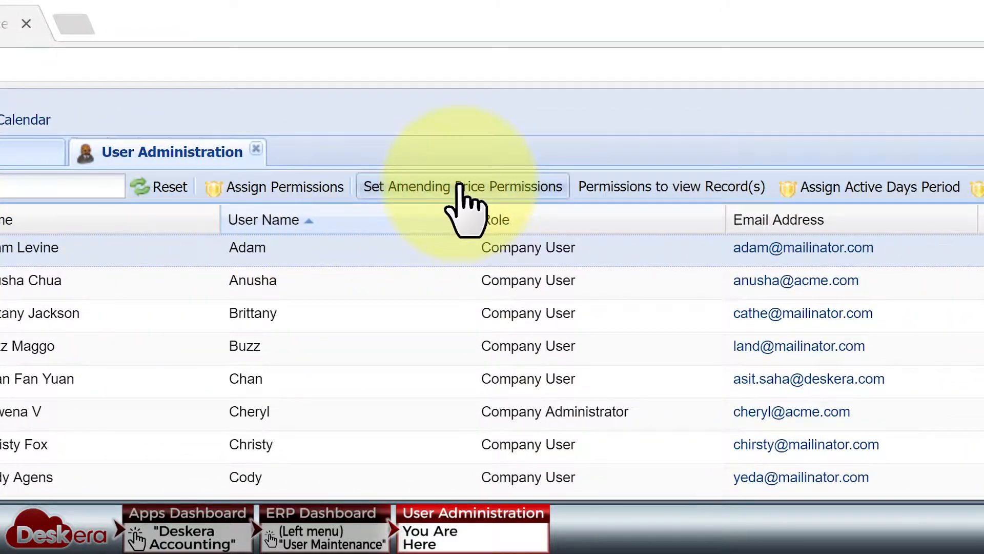
pyautogui.click(460, 185)
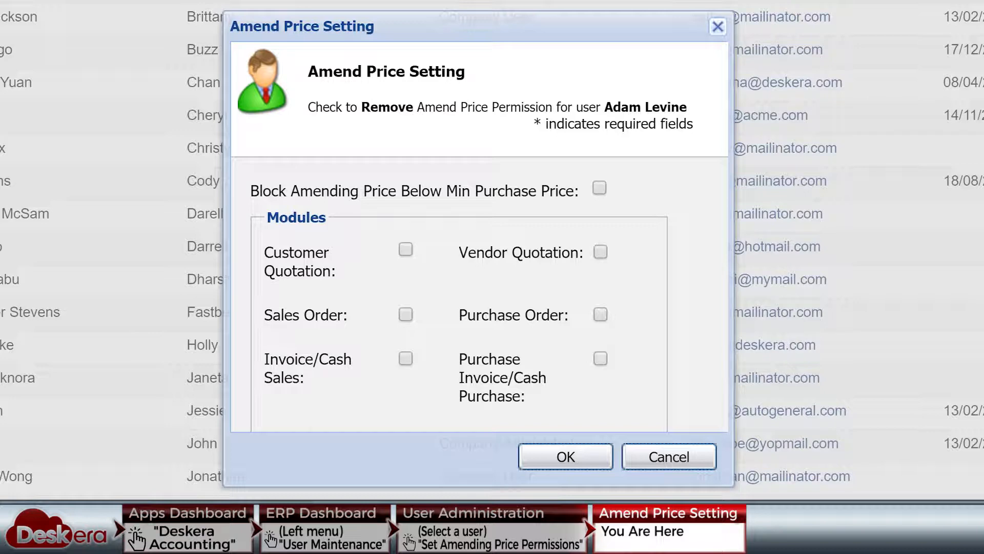
pyautogui.click(406, 249)
pyautogui.click(599, 252)
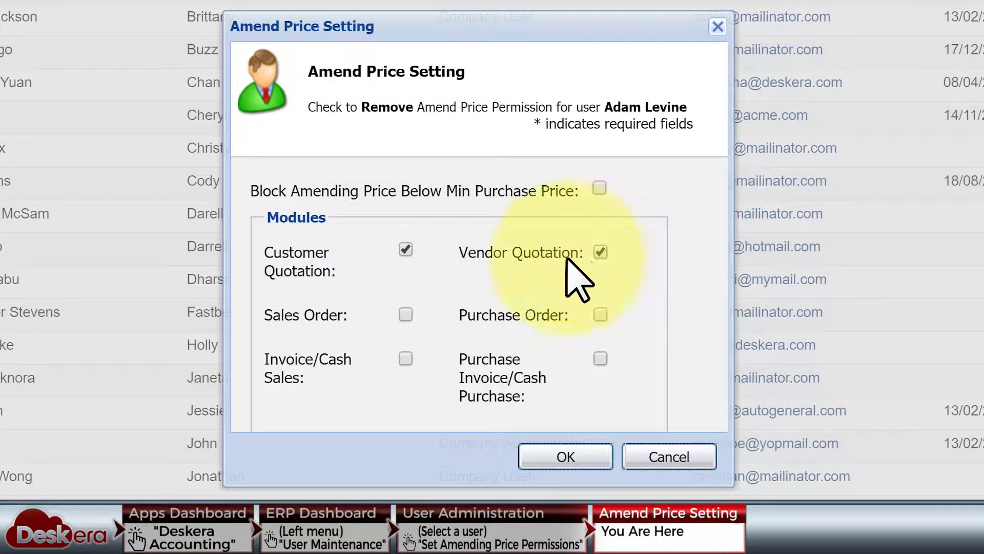
pyautogui.click(405, 315)
pyautogui.click(600, 314)
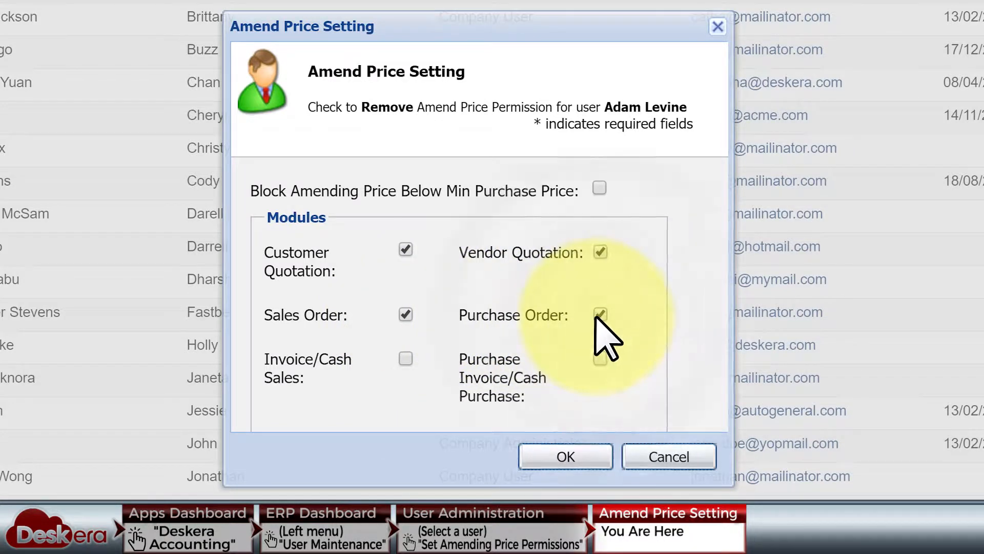
pyautogui.click(405, 359)
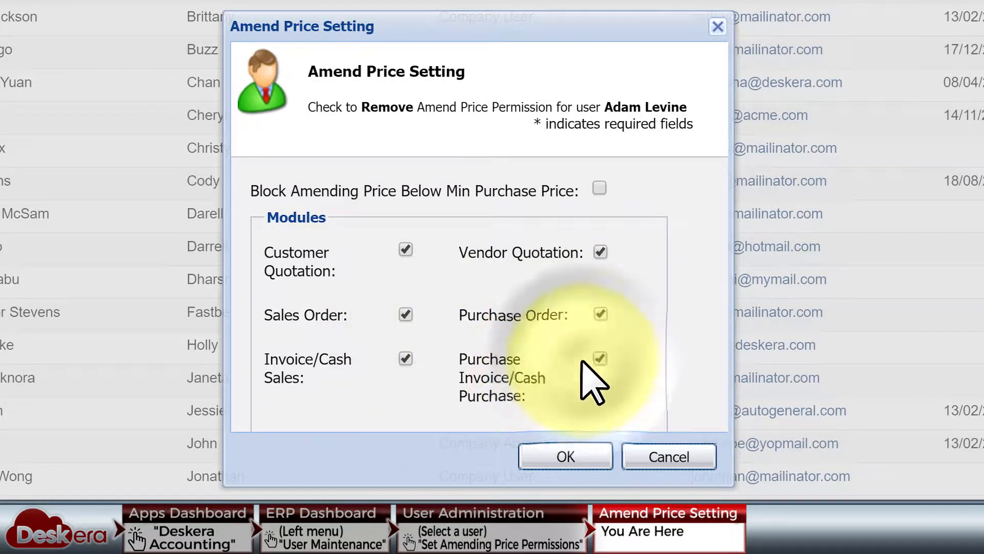
pyautogui.click(599, 359)
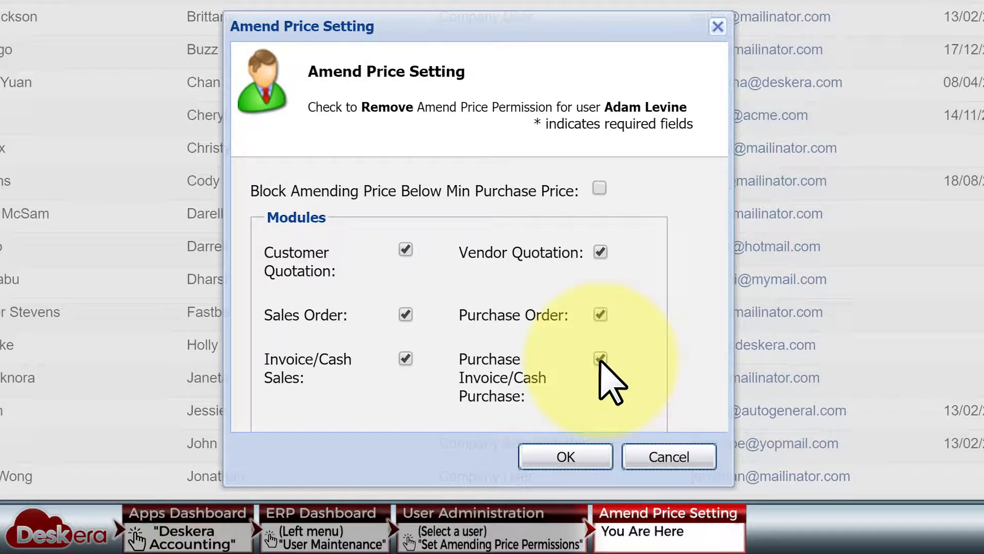
pyautogui.click(599, 187)
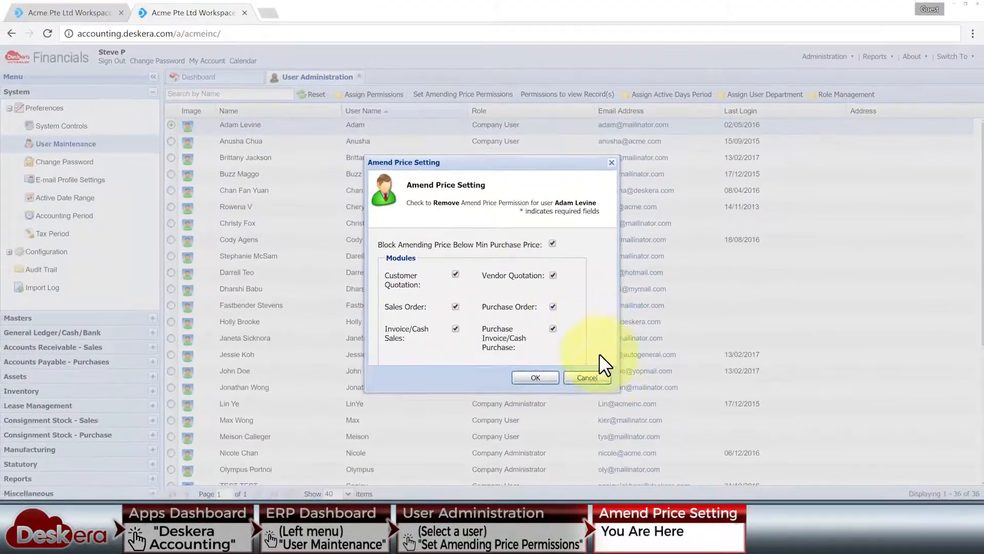
pyautogui.click(588, 378)
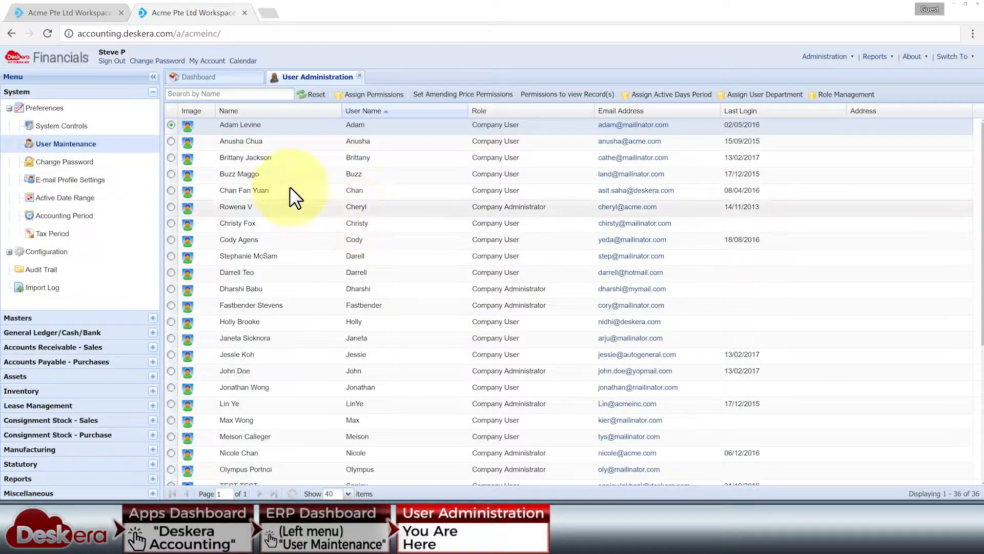
# Untick all four record-viewing modules for the third user, then cancel without saving
pyautogui.click(171, 125)
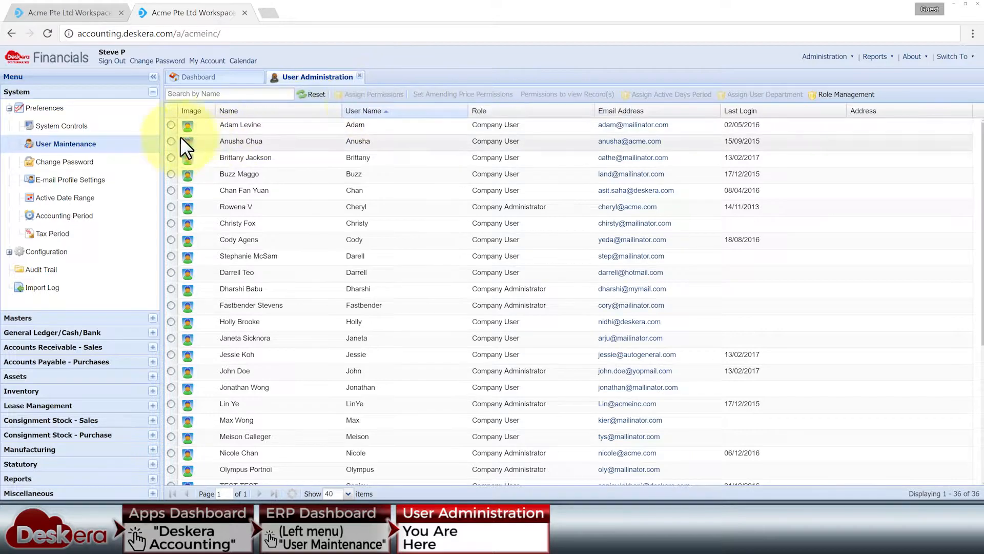
pyautogui.click(171, 157)
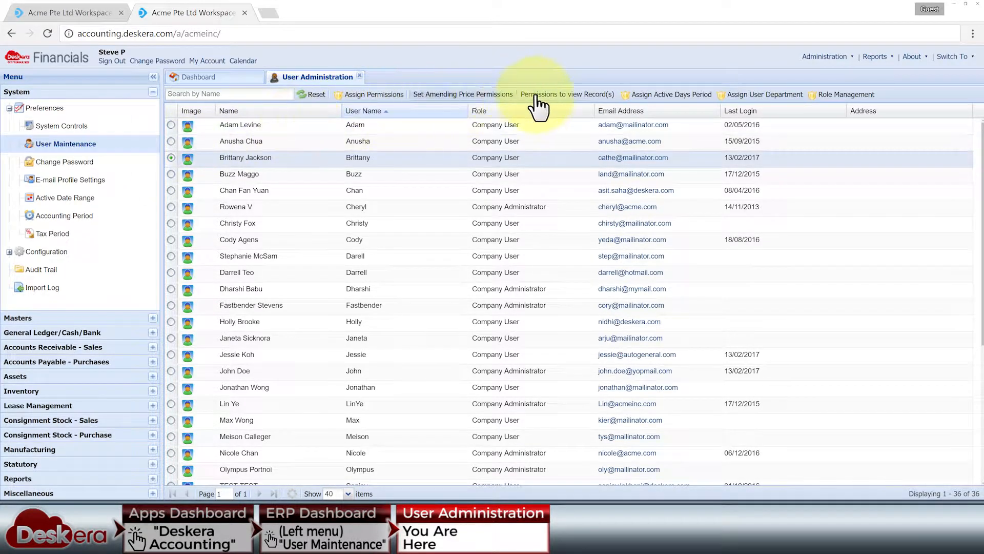
pyautogui.click(554, 94)
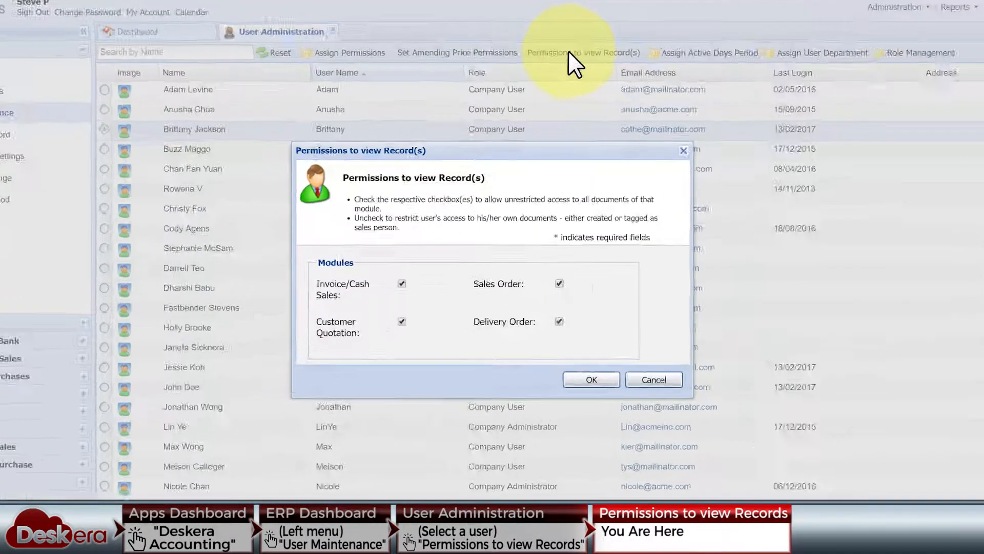
pyautogui.click(344, 277)
pyautogui.click(604, 277)
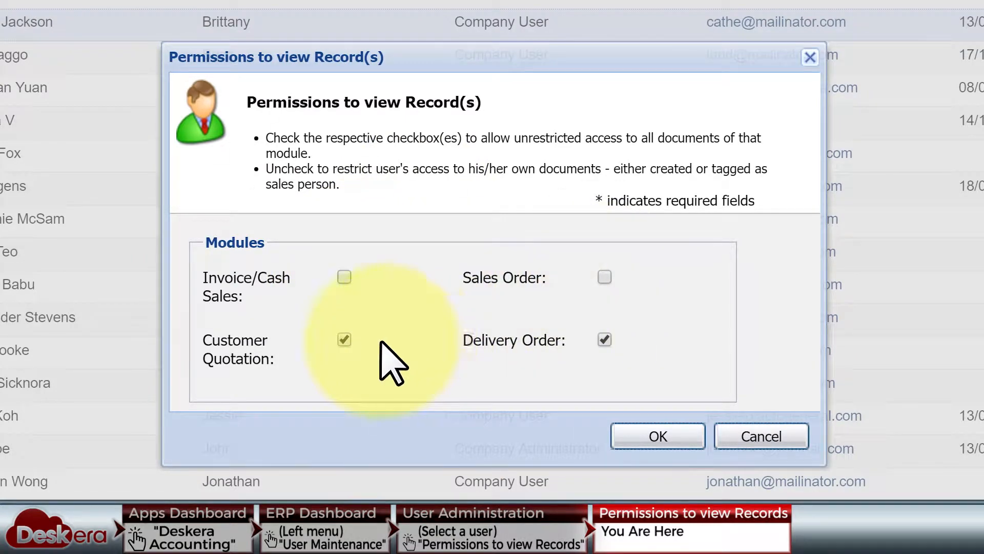
pyautogui.click(344, 339)
pyautogui.click(604, 339)
pyautogui.click(344, 337)
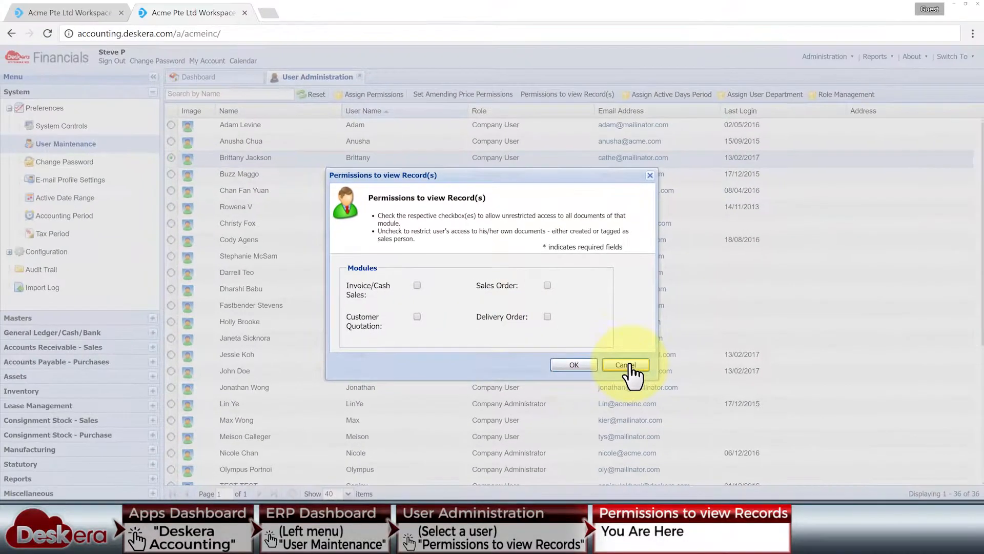
pyautogui.click(626, 365)
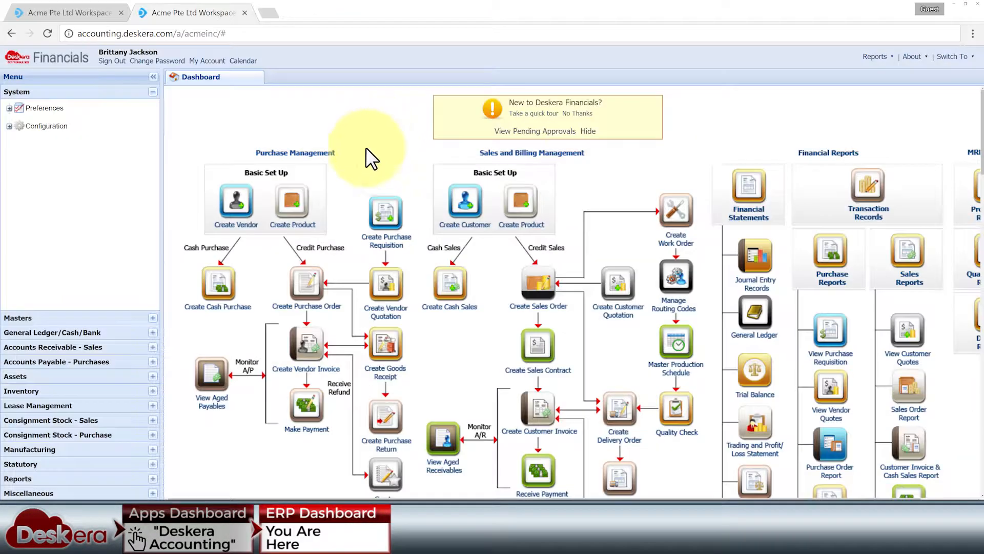
# Try creating a product and vendor quotation and viewing vendor quotes, each refused by permission alerts
pyautogui.click(290, 212)
pyautogui.click(492, 296)
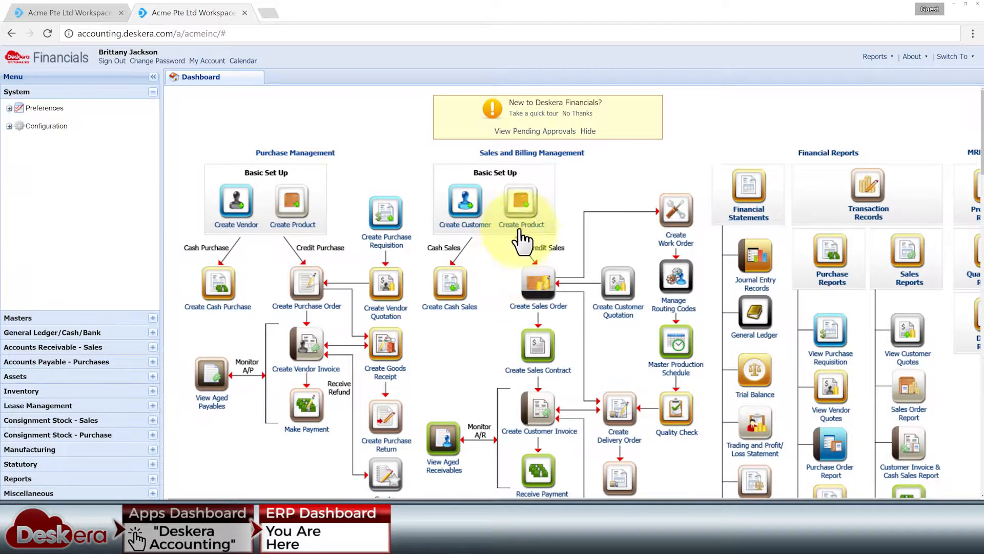
pyautogui.click(521, 226)
pyautogui.click(507, 296)
pyautogui.click(389, 289)
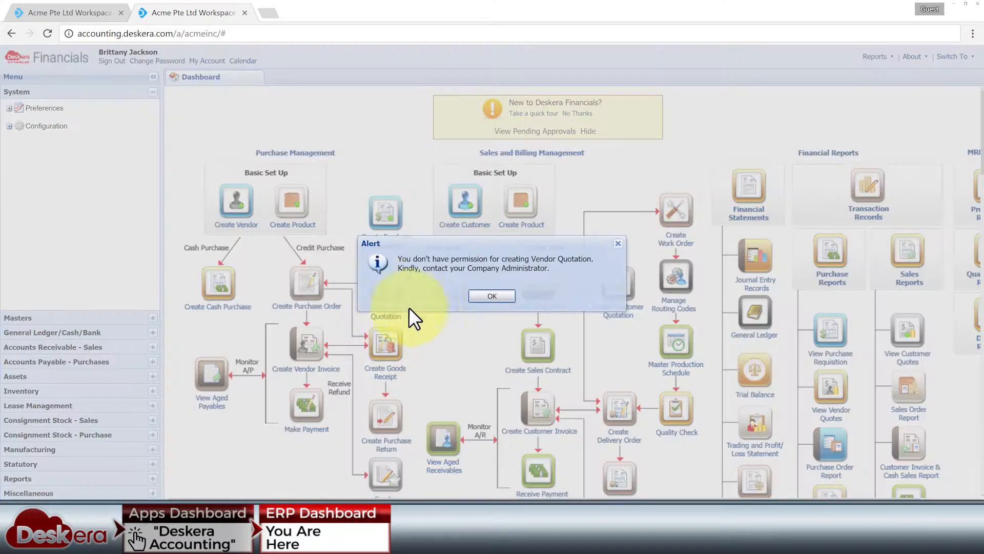
pyautogui.click(492, 300)
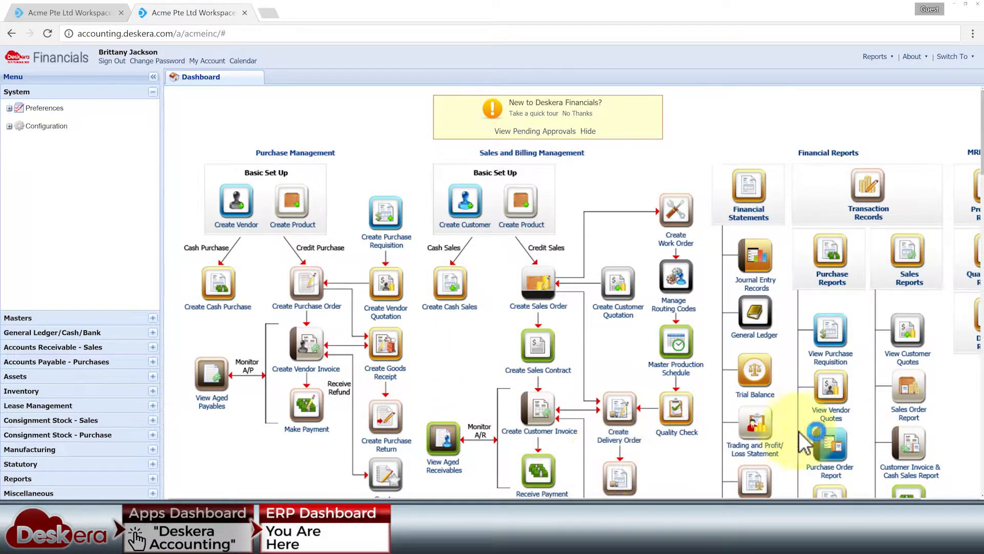
pyautogui.click(828, 391)
pyautogui.click(493, 295)
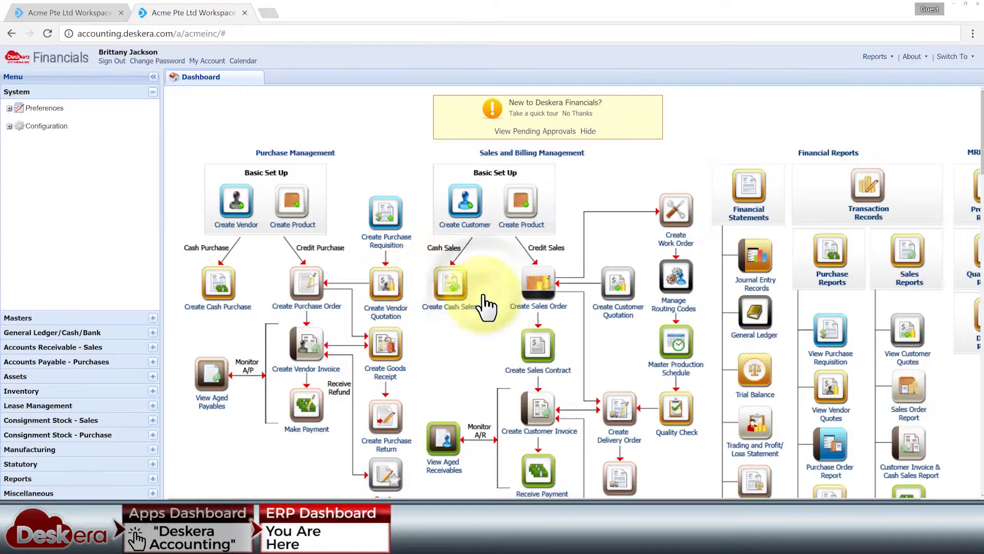
# Expand the Masters through Lease Management menu sections and open the Customer Quotation list
pyautogui.click(152, 318)
pyautogui.click(153, 332)
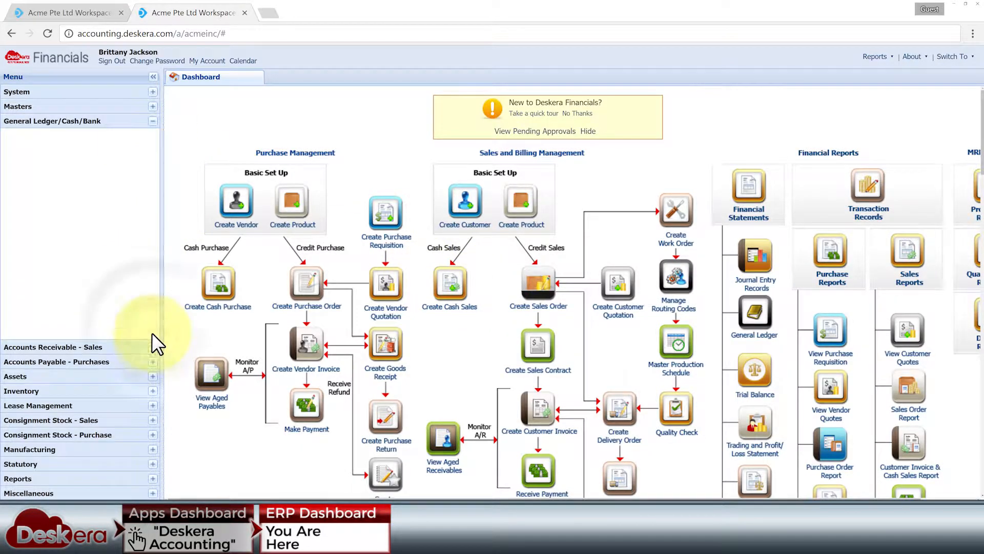
pyautogui.click(153, 347)
pyautogui.click(152, 361)
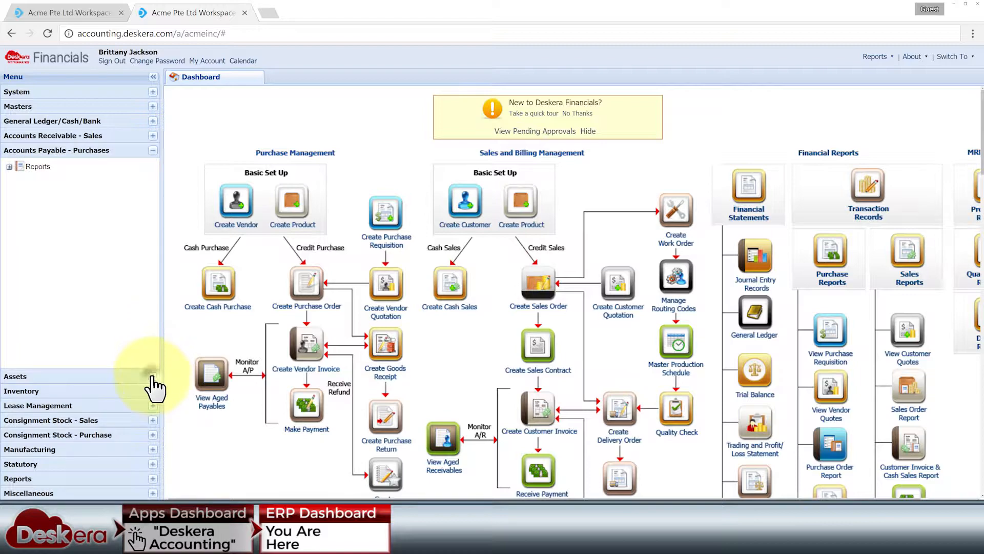
pyautogui.click(152, 376)
pyautogui.click(152, 390)
pyautogui.click(152, 405)
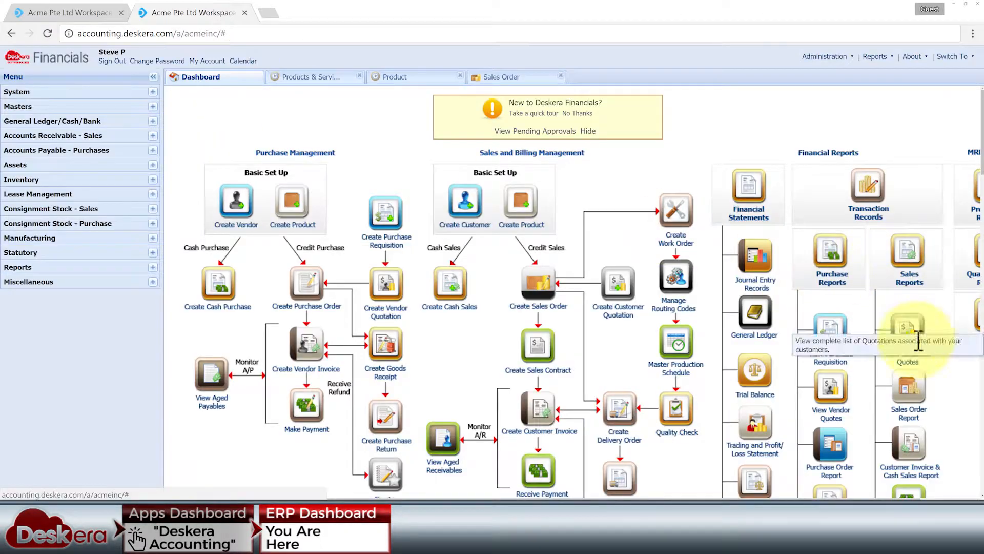
pyautogui.click(910, 310)
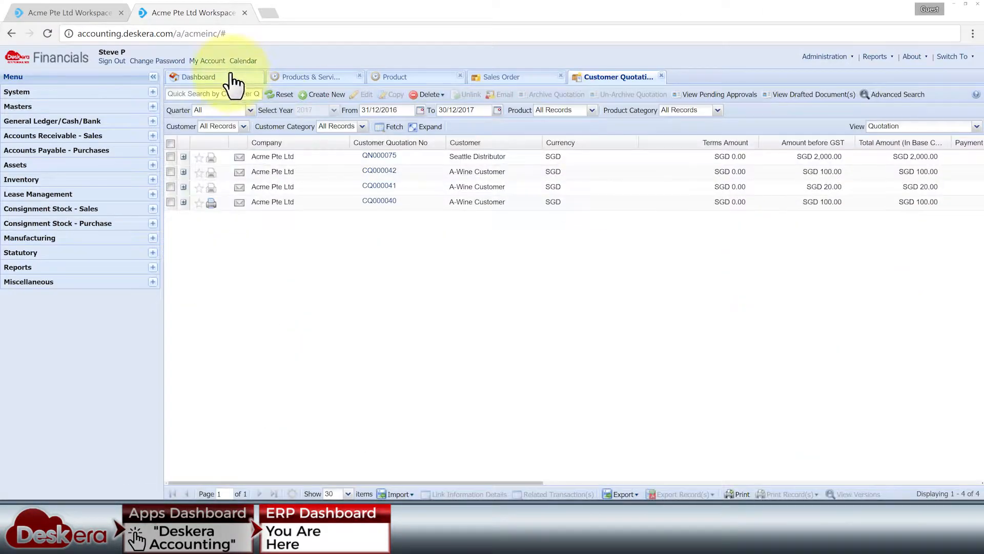
# From the dashboard, open the Aged Receivables report and the Routing Template list
pyautogui.click(230, 75)
pyautogui.click(629, 339)
pyautogui.click(580, 341)
pyautogui.click(743, 373)
pyautogui.click(227, 75)
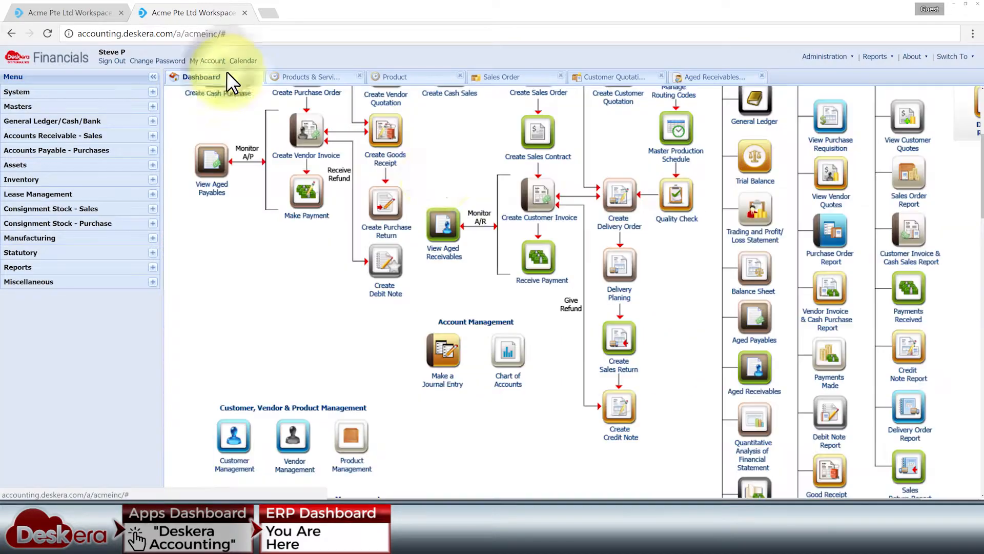
pyautogui.scroll(-4, 583, 229)
pyautogui.click(479, 301)
pyautogui.click(240, 75)
# Open the Vendor List and edit vendor A-Wine
pyautogui.click(299, 222)
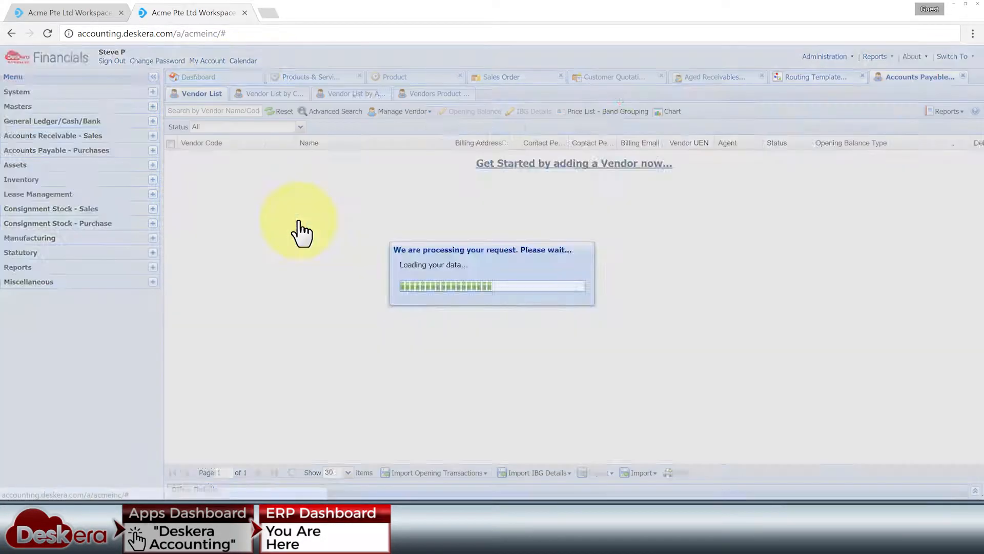
pyautogui.click(311, 170)
pyautogui.click(427, 111)
pyautogui.click(423, 135)
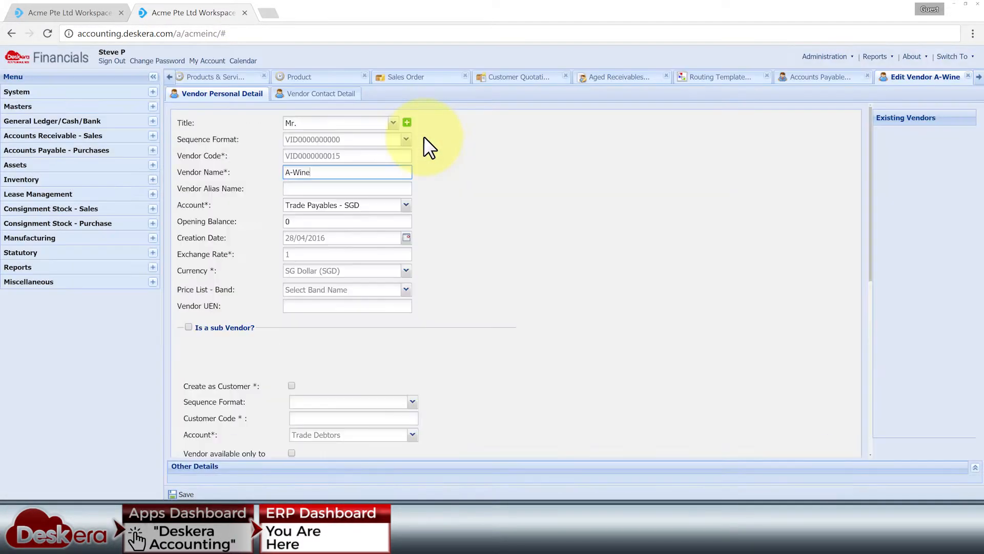
pyautogui.click(226, 77)
pyautogui.click(234, 75)
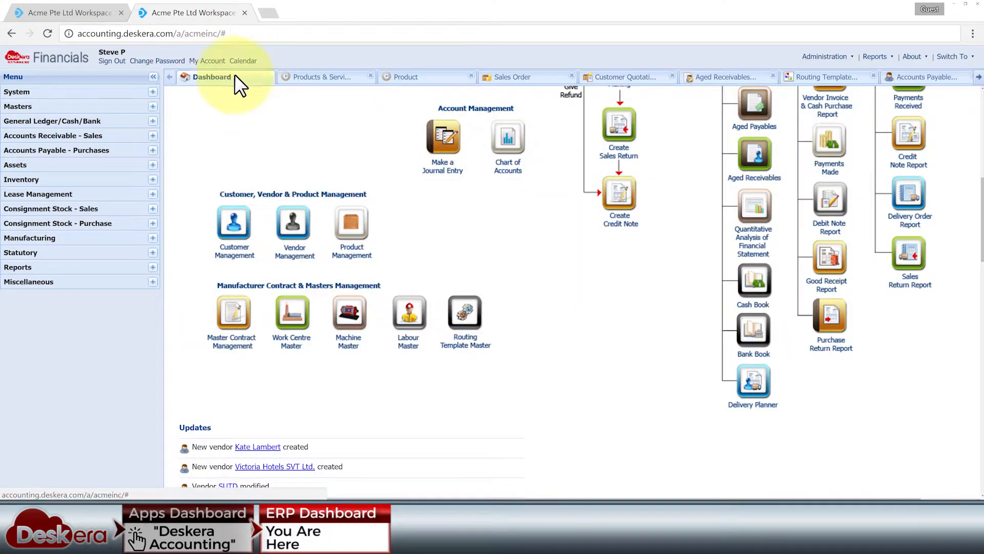
# Open Accounting Period, Audit Trail and Master Configuration from the System menu
pyautogui.click(152, 92)
pyautogui.click(132, 213)
pyautogui.click(134, 270)
pyautogui.click(138, 316)
pyautogui.click(74, 123)
pyautogui.click(93, 194)
pyautogui.click(126, 264)
pyautogui.scroll(-3, 128, 256)
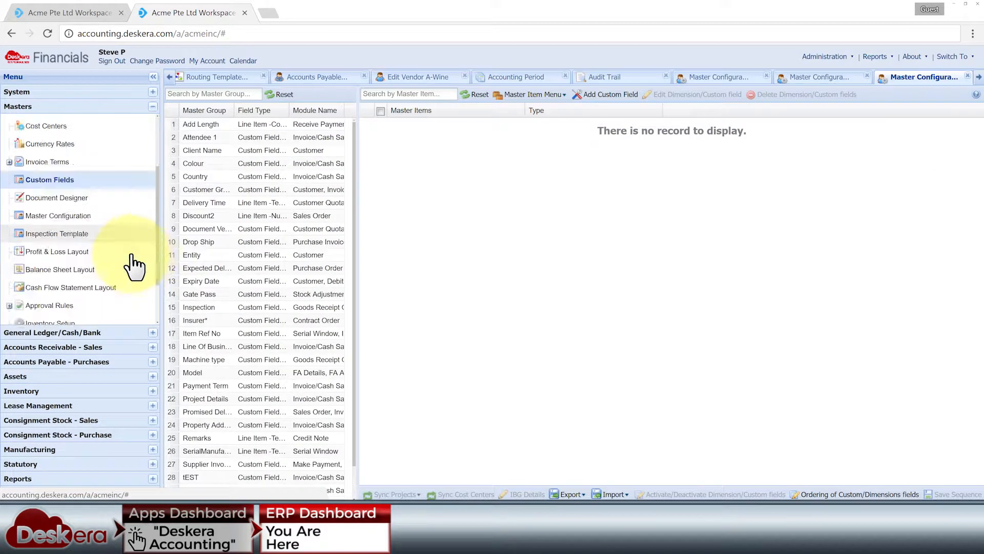
pyautogui.click(128, 261)
pyautogui.click(771, 122)
# Expand the General Ledger through Consignment Stock - Sales menu sections
pyautogui.click(123, 332)
pyautogui.click(77, 347)
pyautogui.scroll(-3, 44, 293)
pyautogui.click(39, 362)
pyautogui.scroll(-3, 29, 339)
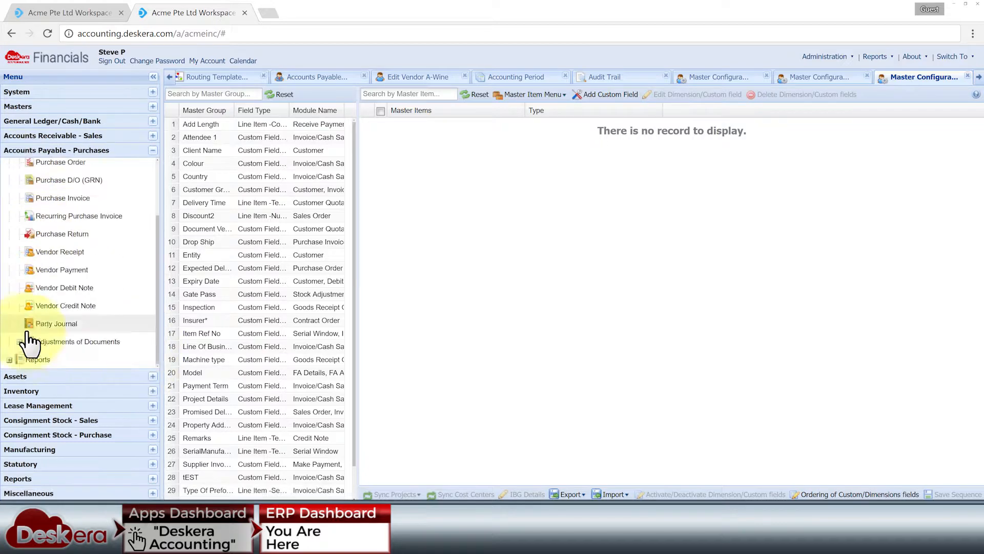
pyautogui.click(30, 376)
pyautogui.scroll(-3, 34, 361)
pyautogui.click(31, 390)
pyautogui.click(22, 196)
pyautogui.click(30, 405)
pyautogui.click(31, 420)
# Expand Consignment Stock - Purchase, Manufacturing, Statutory, Reports and Miscellaneous, then collapse Miscellaneous
pyautogui.click(20, 224)
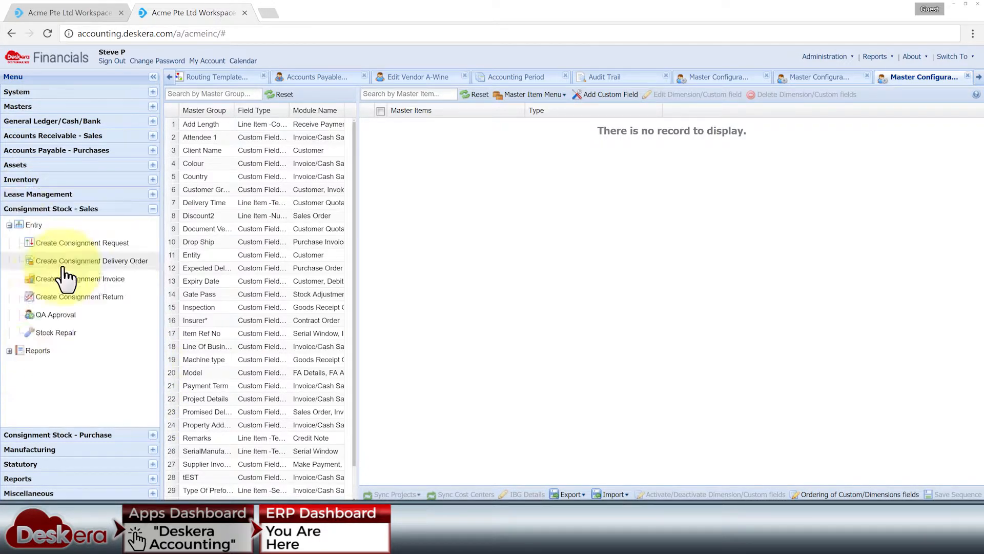
pyautogui.click(56, 435)
pyautogui.click(26, 257)
pyautogui.click(23, 240)
pyautogui.click(153, 449)
pyautogui.scroll(-2, 55, 392)
pyautogui.click(153, 464)
pyautogui.click(152, 479)
pyautogui.click(153, 493)
pyautogui.scroll(-3, 95, 436)
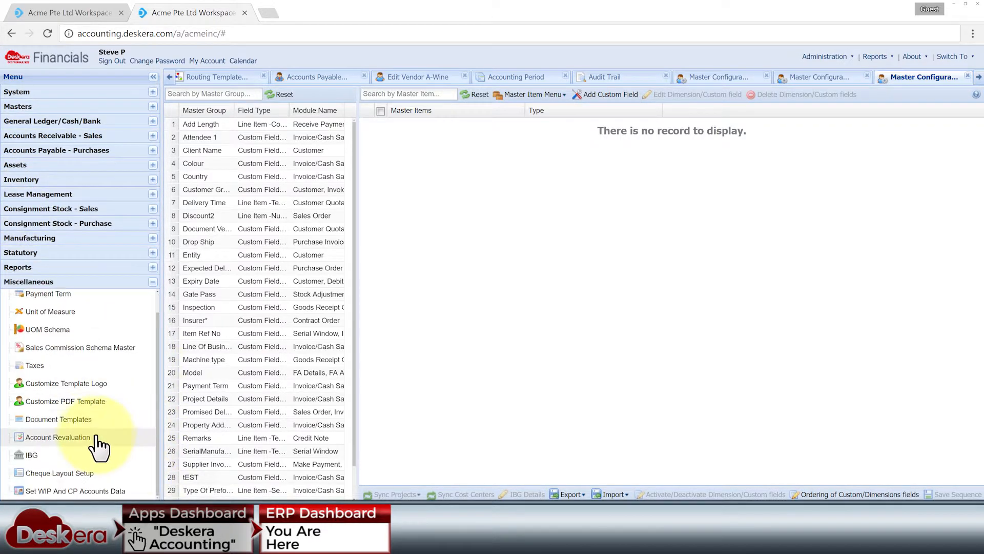
pyautogui.click(153, 281)
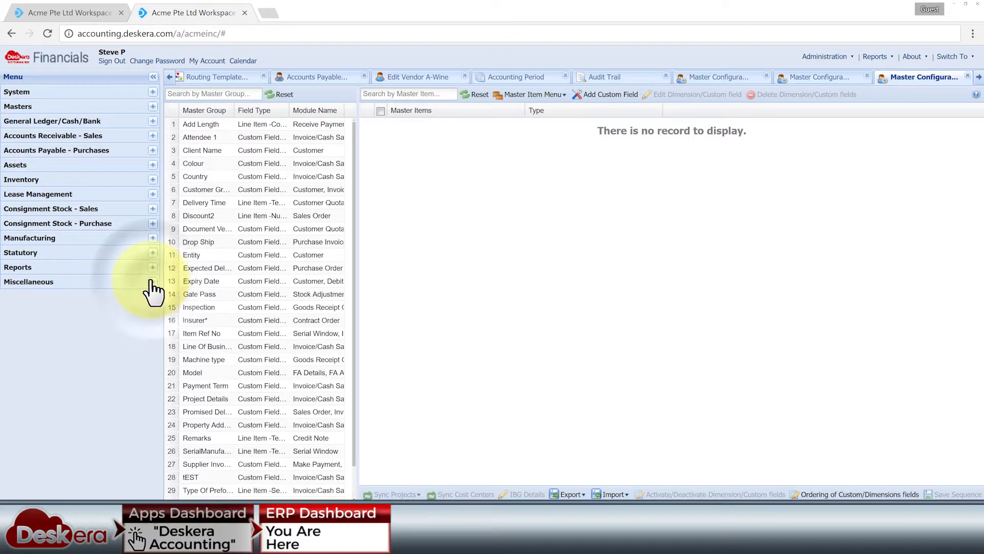